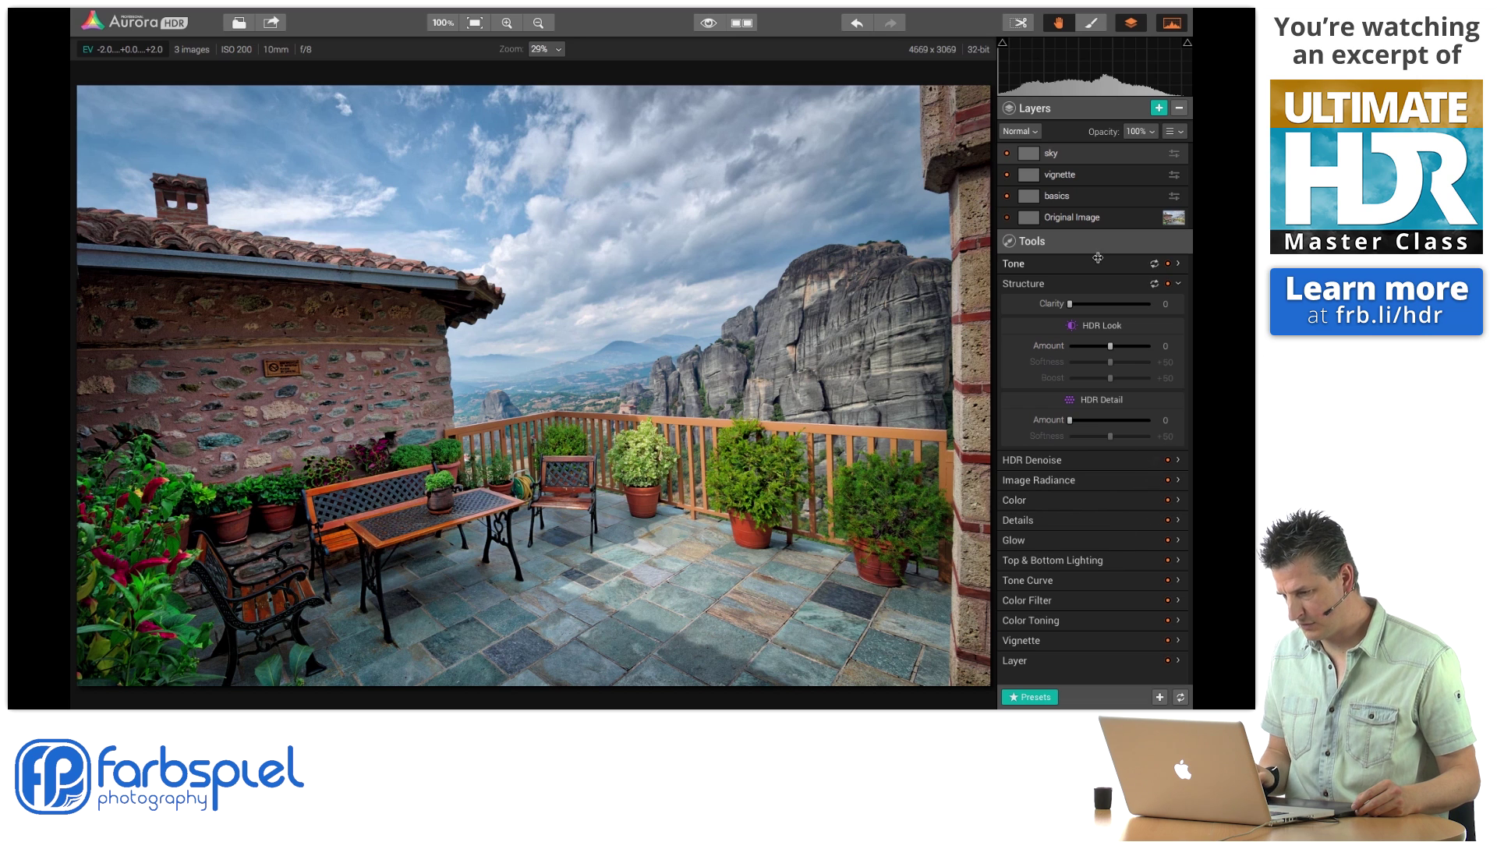
In Tone, zero Smart Tone and Midtones, then set Highlights to -24 and Contrast to about +16.
left_click(1180, 264)
mouse_move(1098, 288)
left_mouse_down()
mouse_move(1118, 290)
mouse_move(1100, 288)
left_mouse_up()
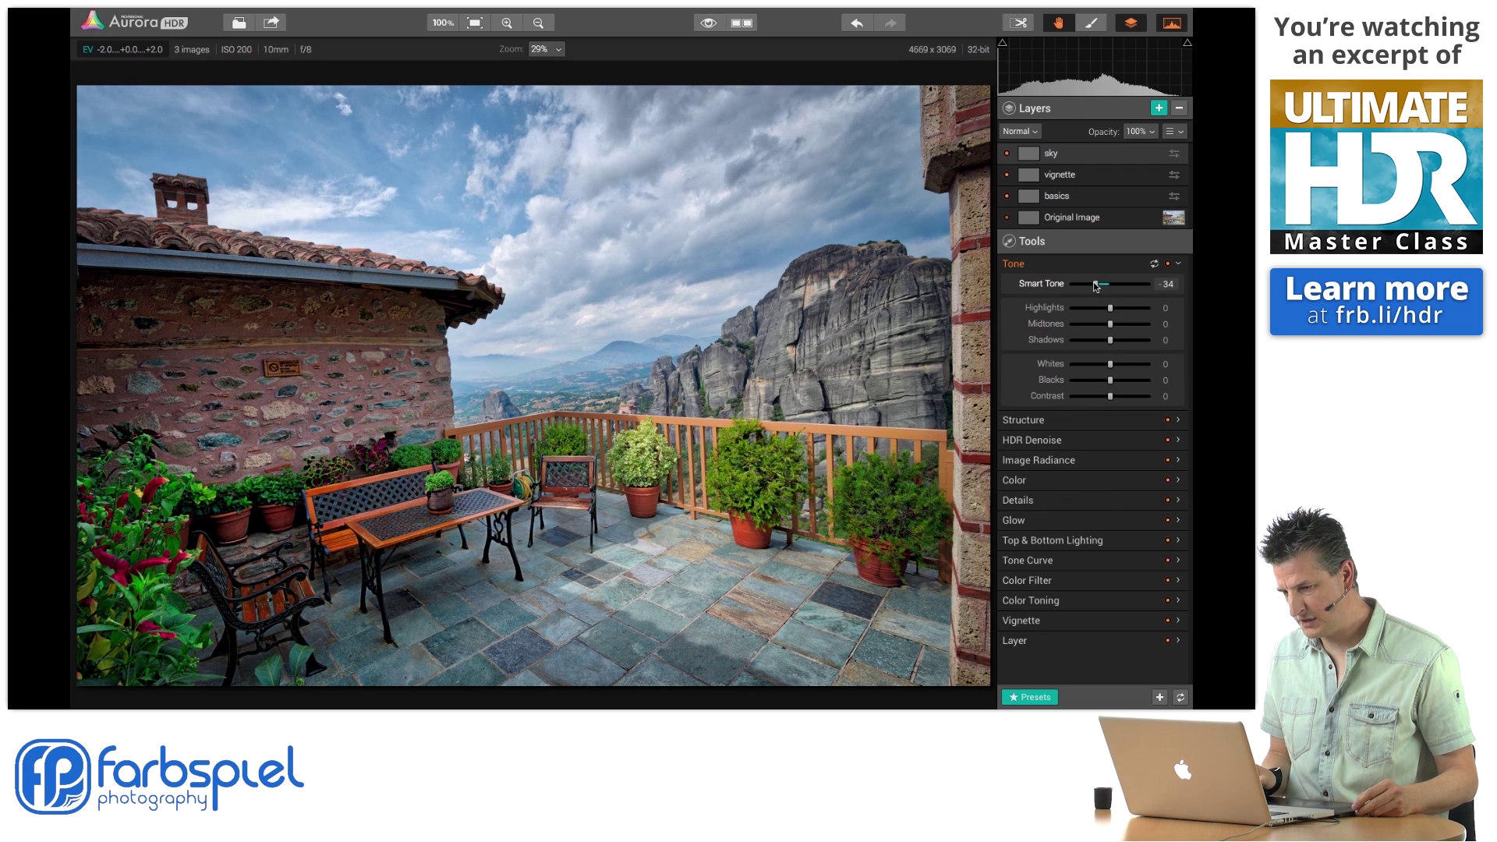
double_click(1104, 285)
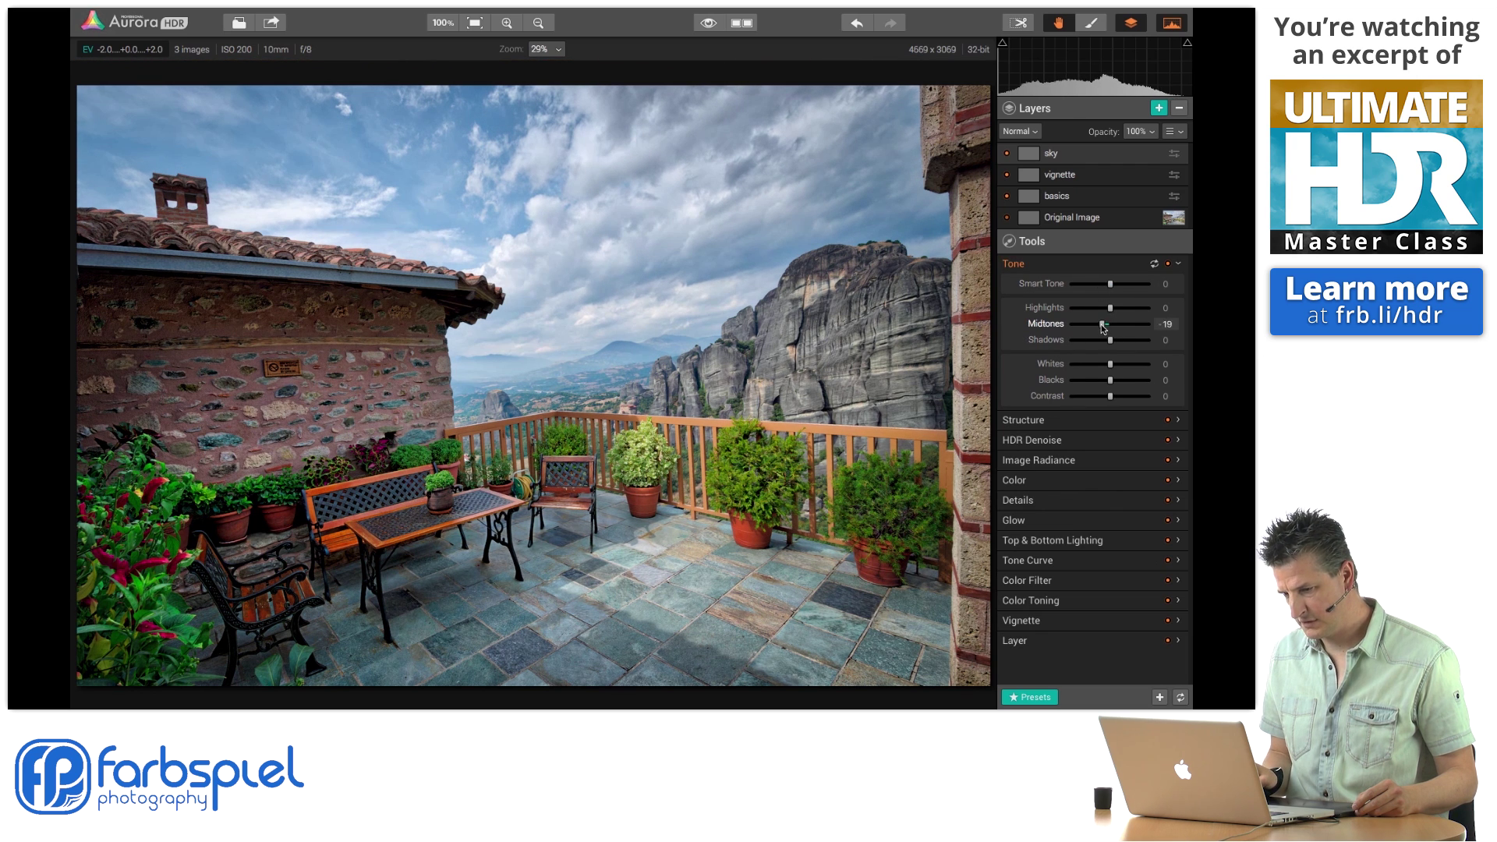
double_click(1093, 324)
left_click_drag(1102, 310, 1103, 313)
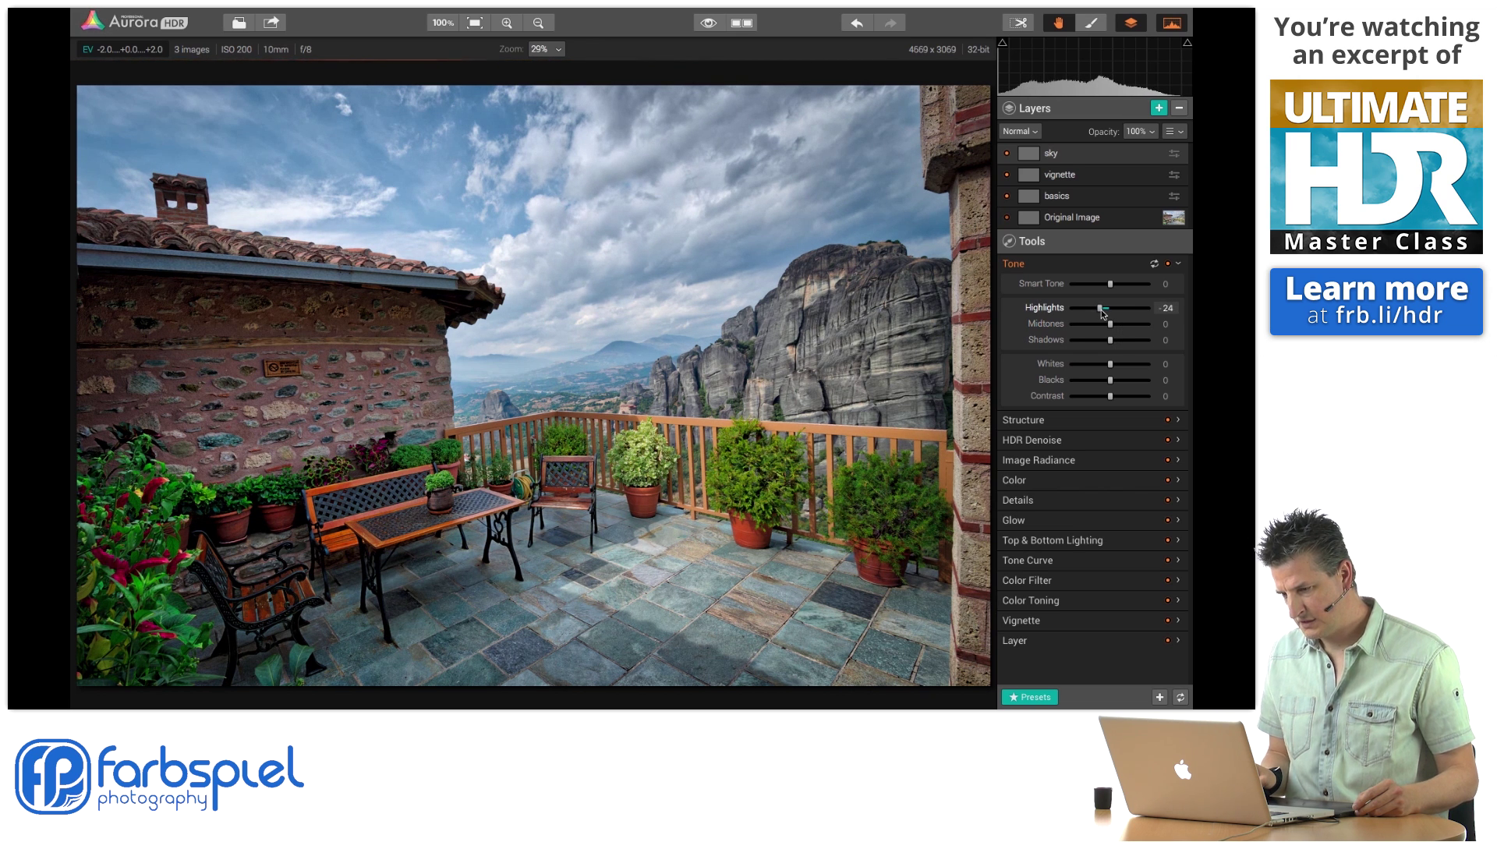
left_click_drag(1111, 397, 1119, 396)
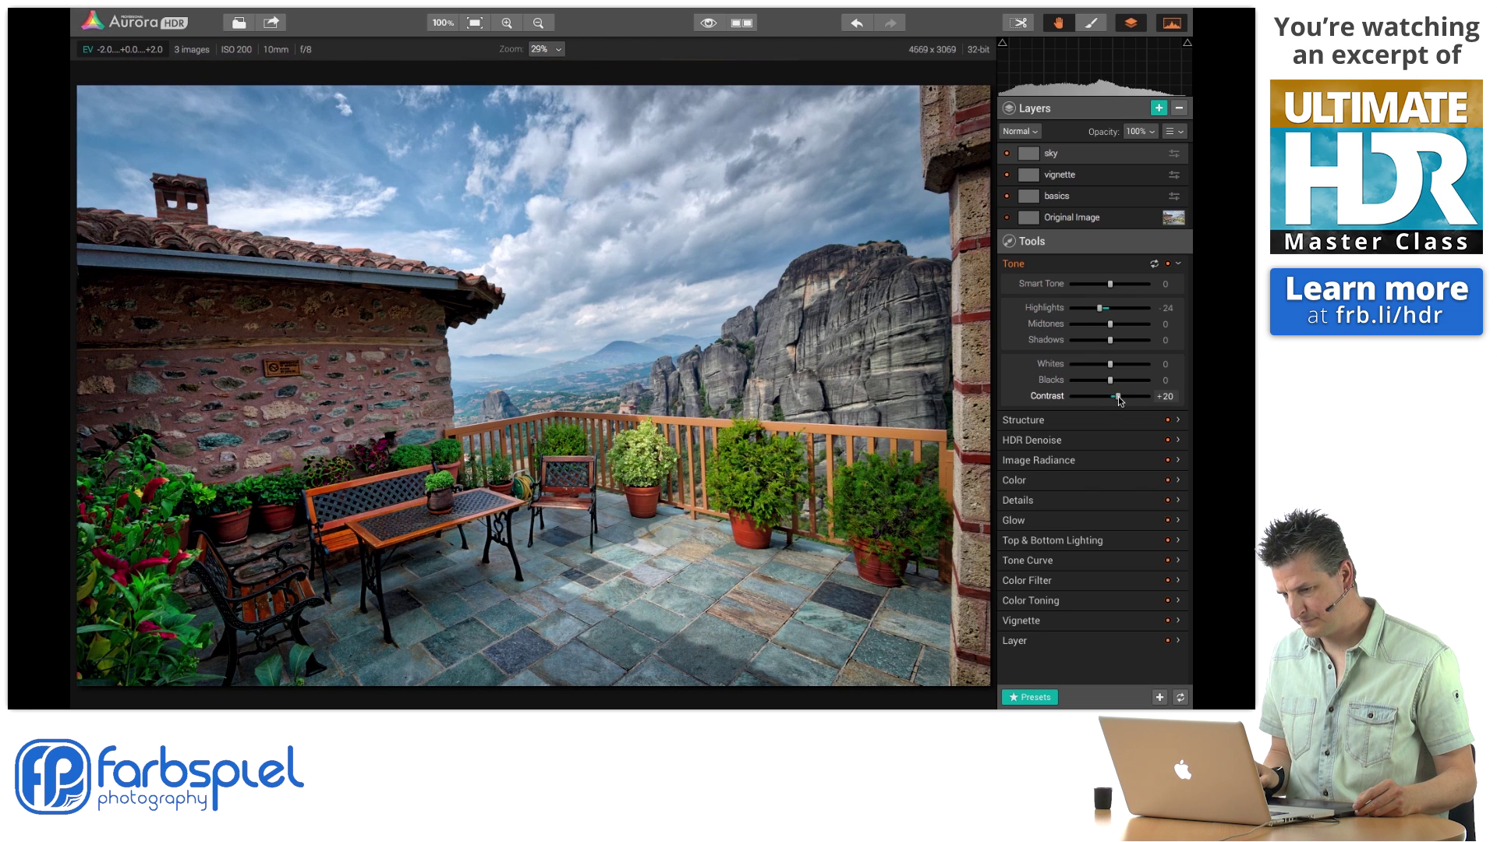
left_click_drag(1116, 396, 1116, 396)
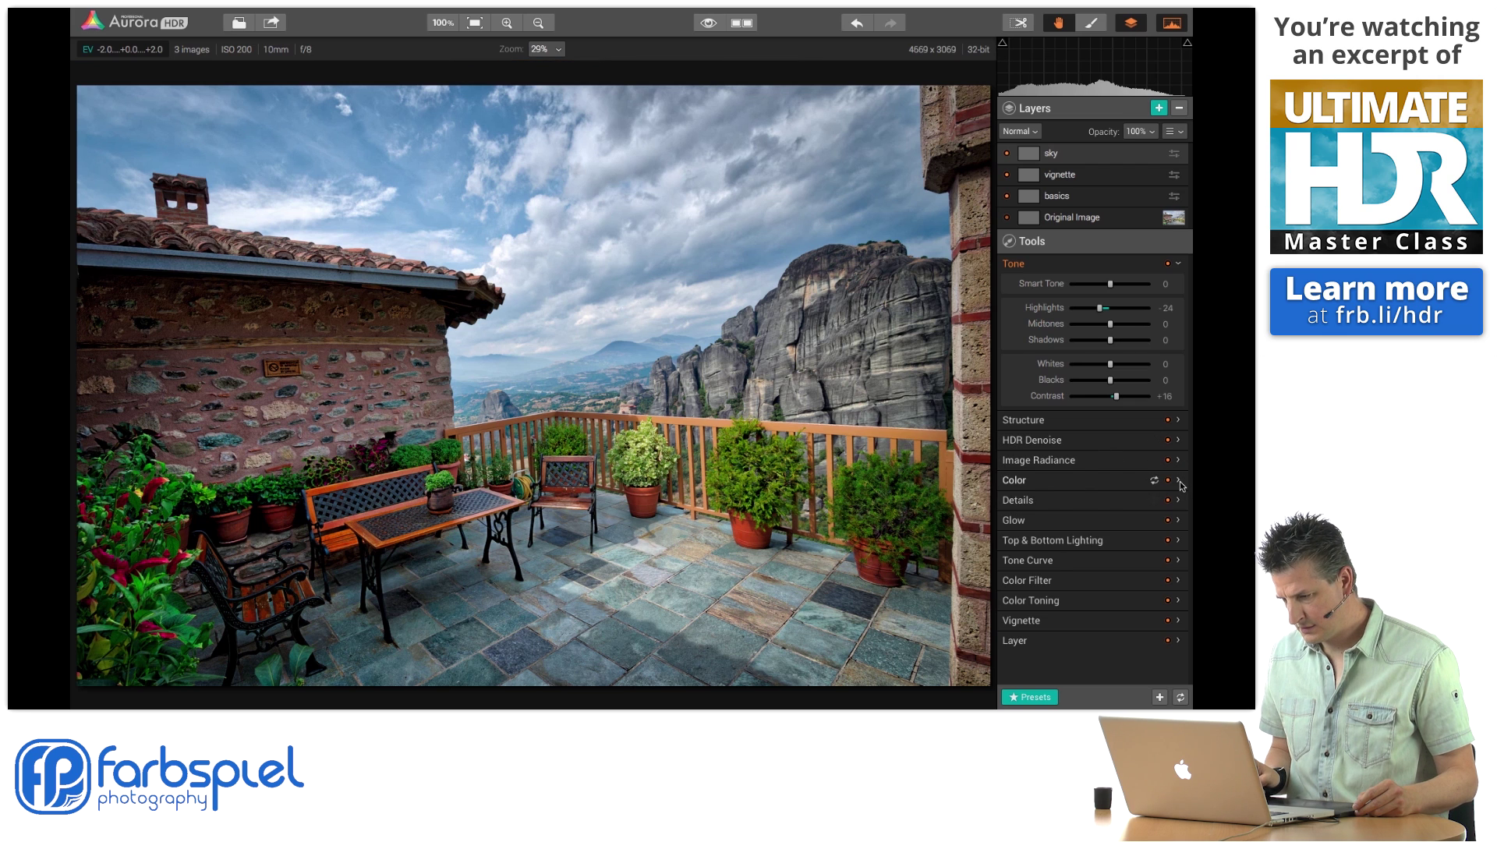
Set the sky layer's Saturation to +29 and Structure Clarity to +15.
left_click(1123, 480)
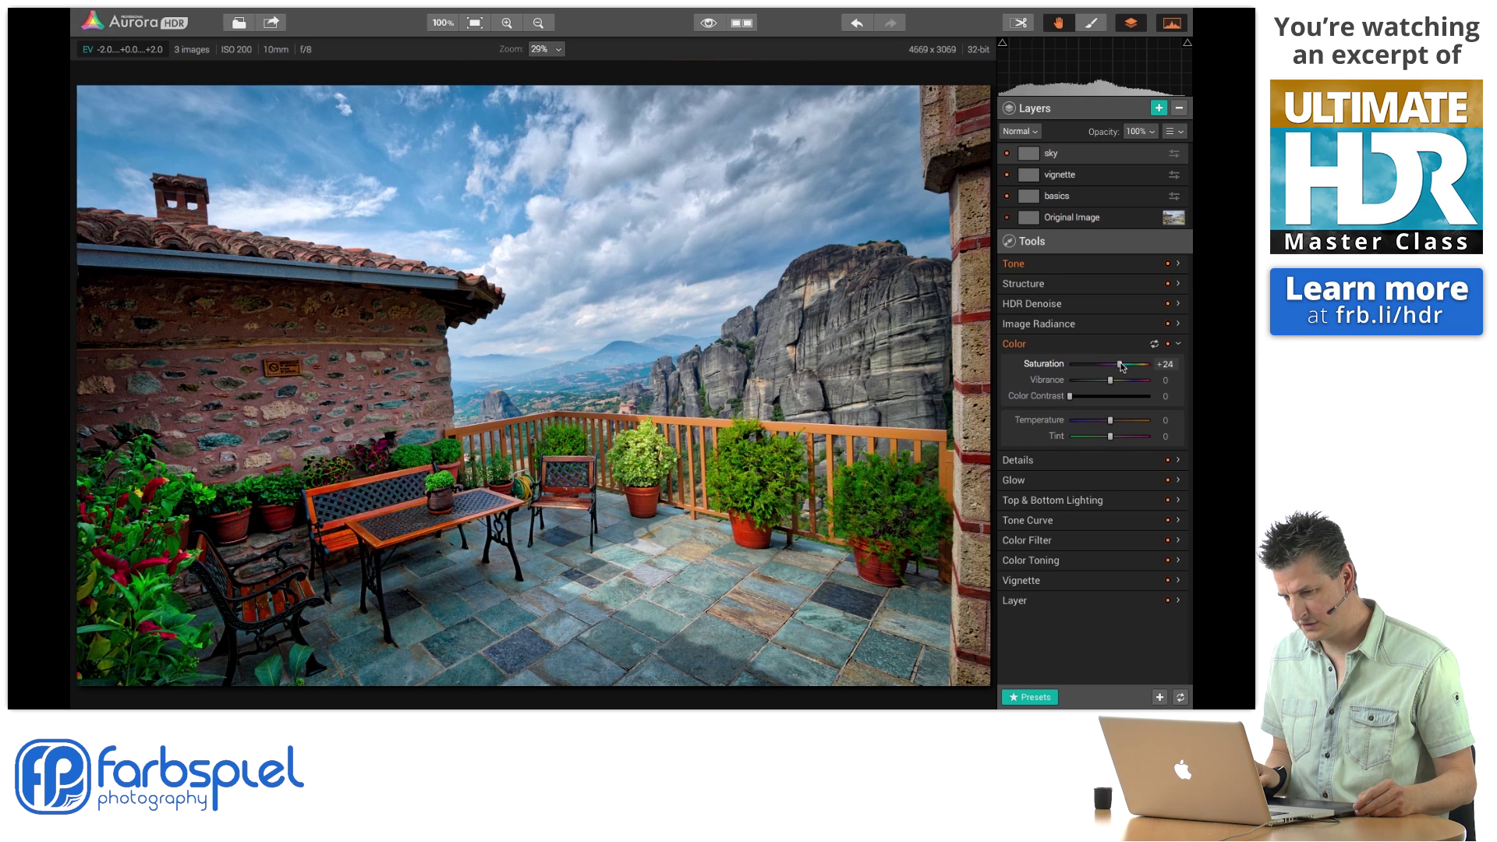
left_click_drag(1122, 367, 1121, 366)
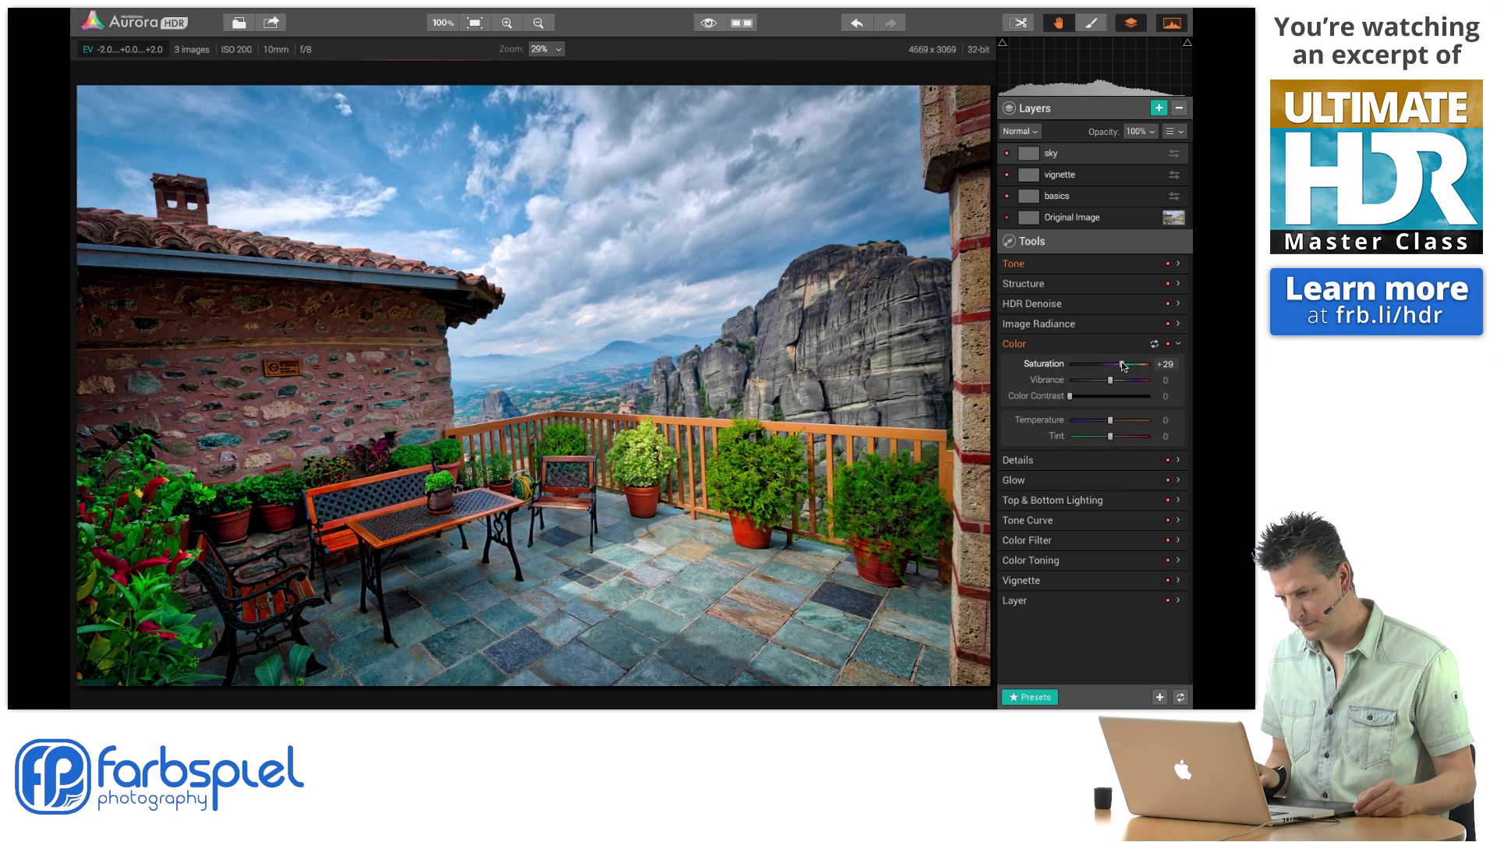
left_click(1179, 283)
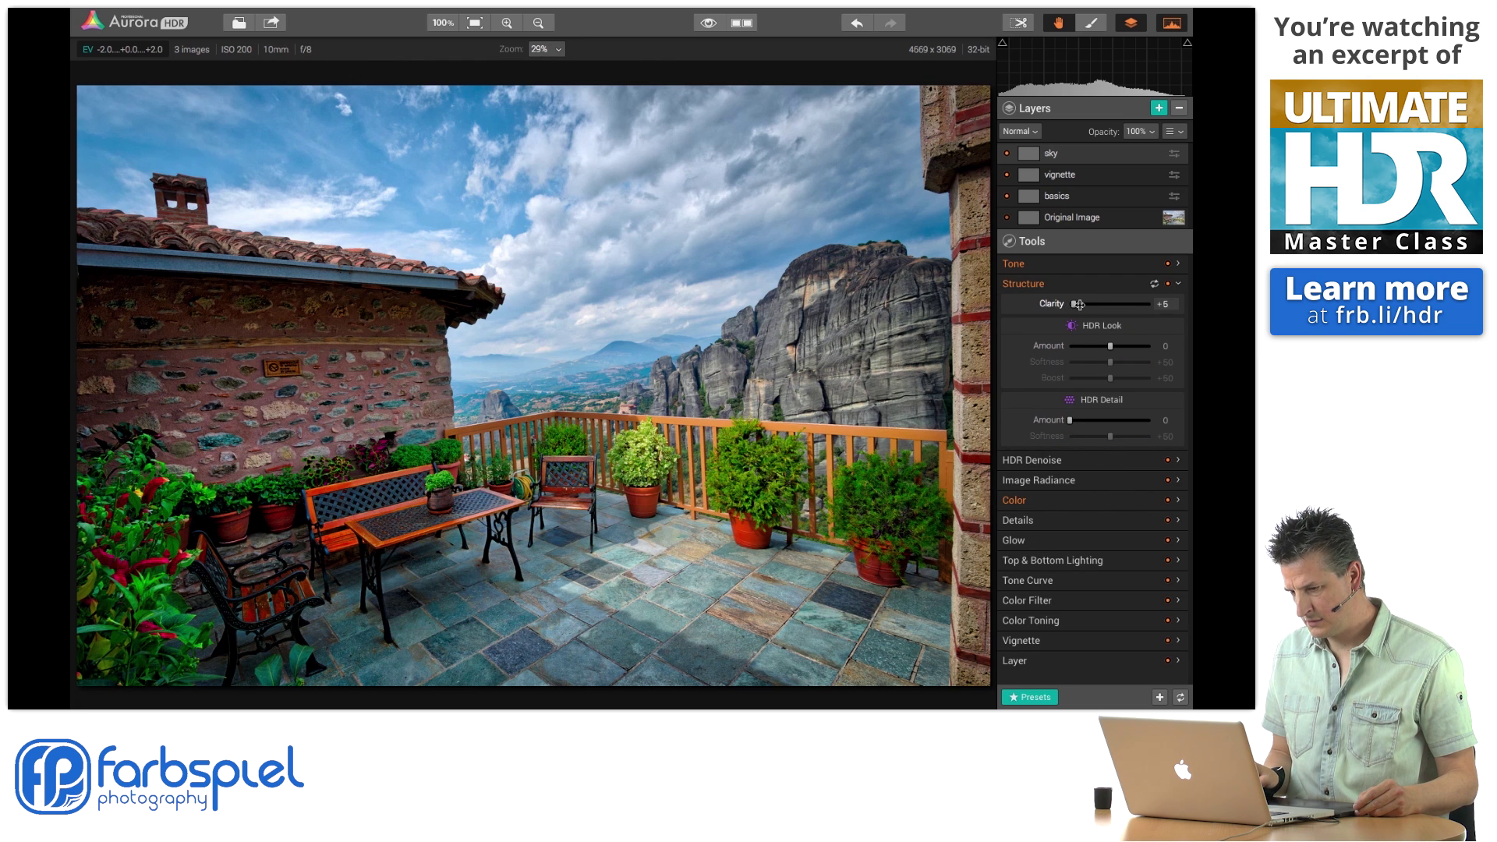
left_click_drag(1088, 305, 1085, 305)
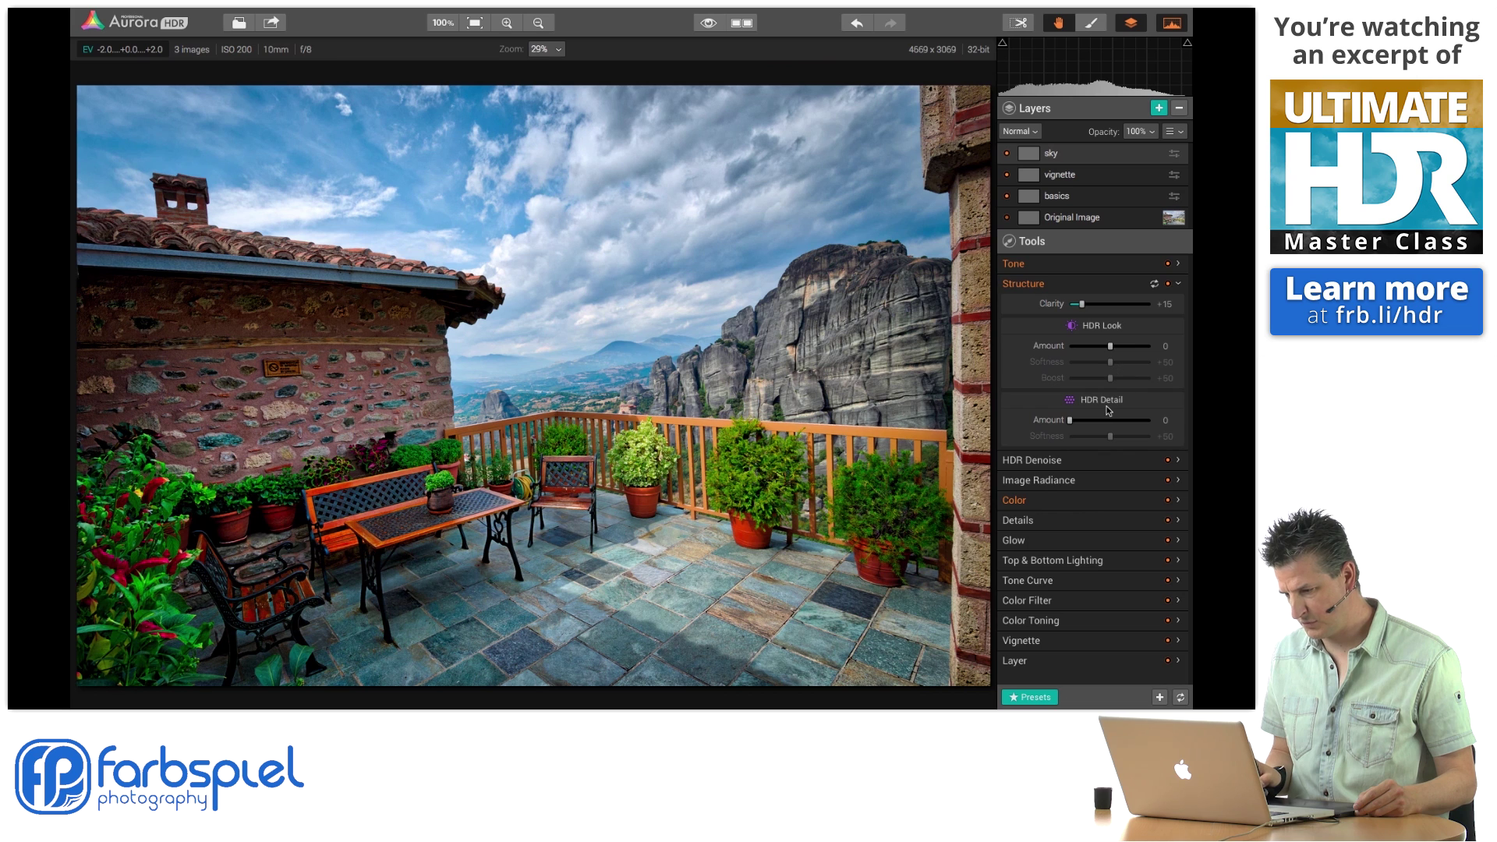
Settle the HDR Detail Amount at a subtle +12 after trying stronger values.
left_click_drag(1074, 424, 1076, 424)
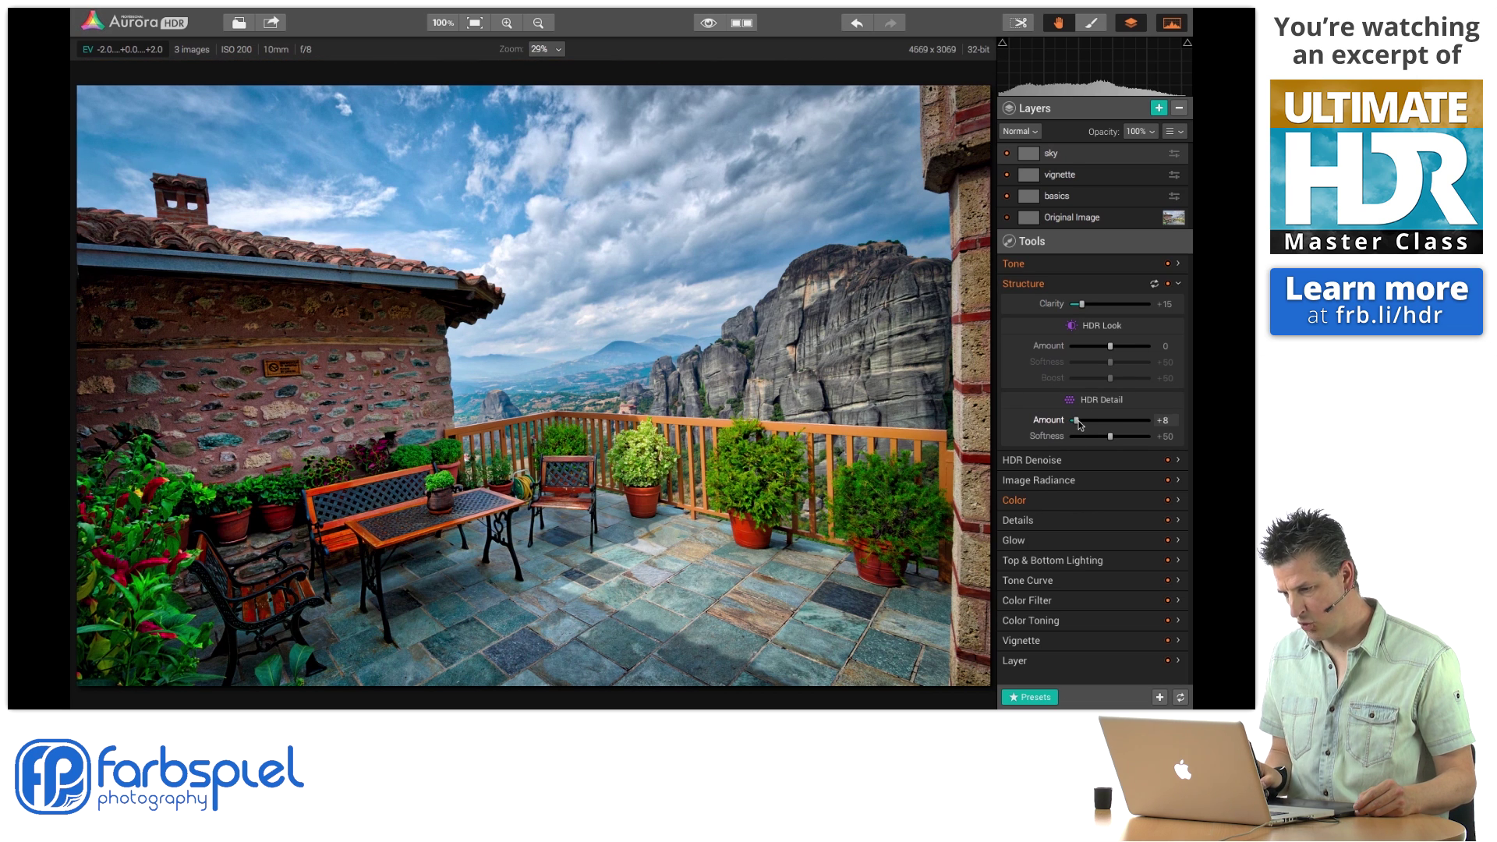
left_click_drag(1099, 425, 1118, 423)
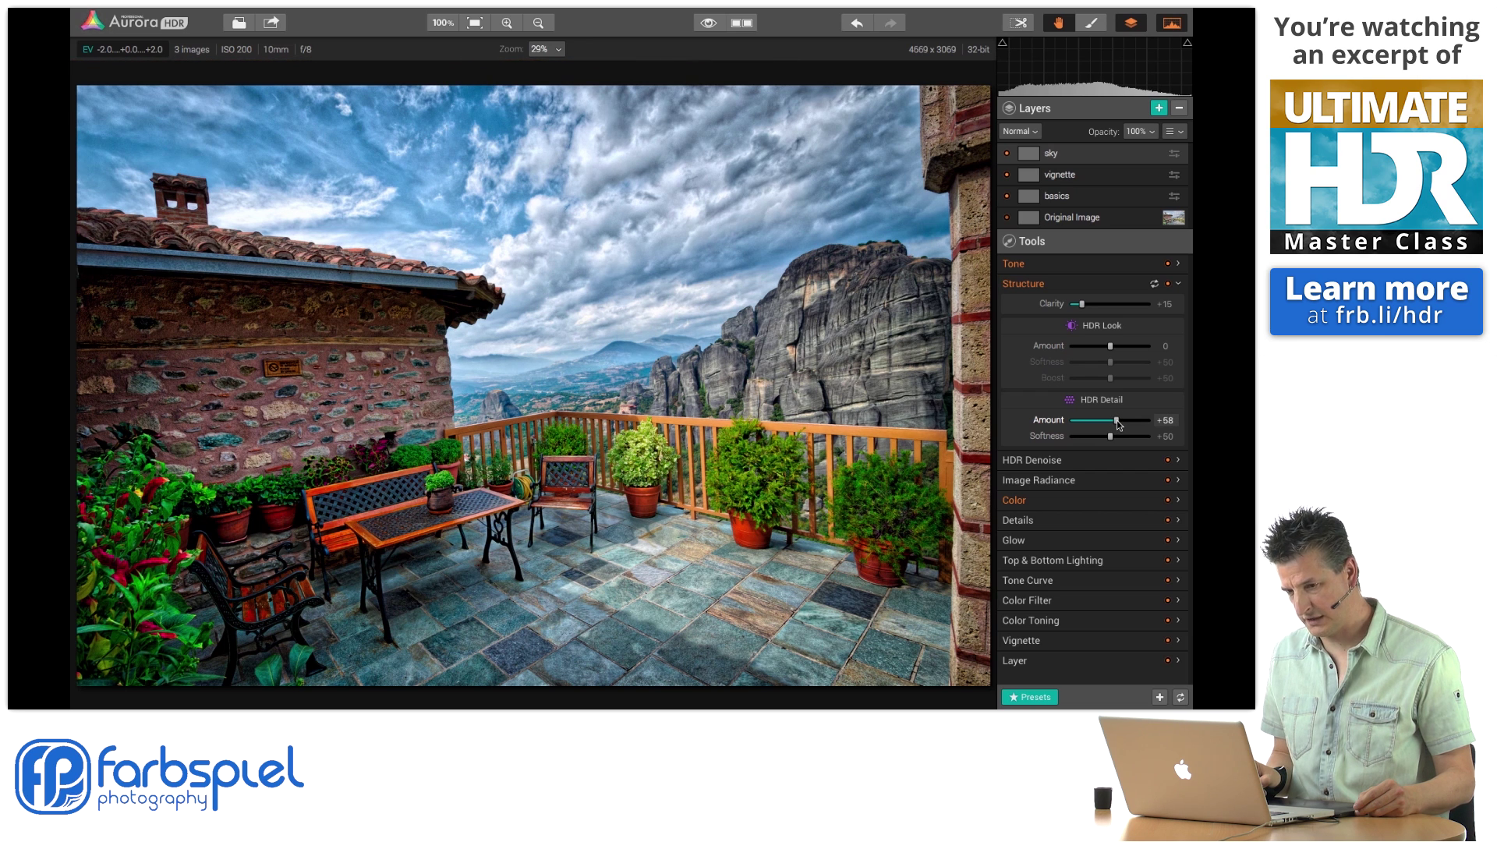
left_click_drag(1112, 421, 1092, 419)
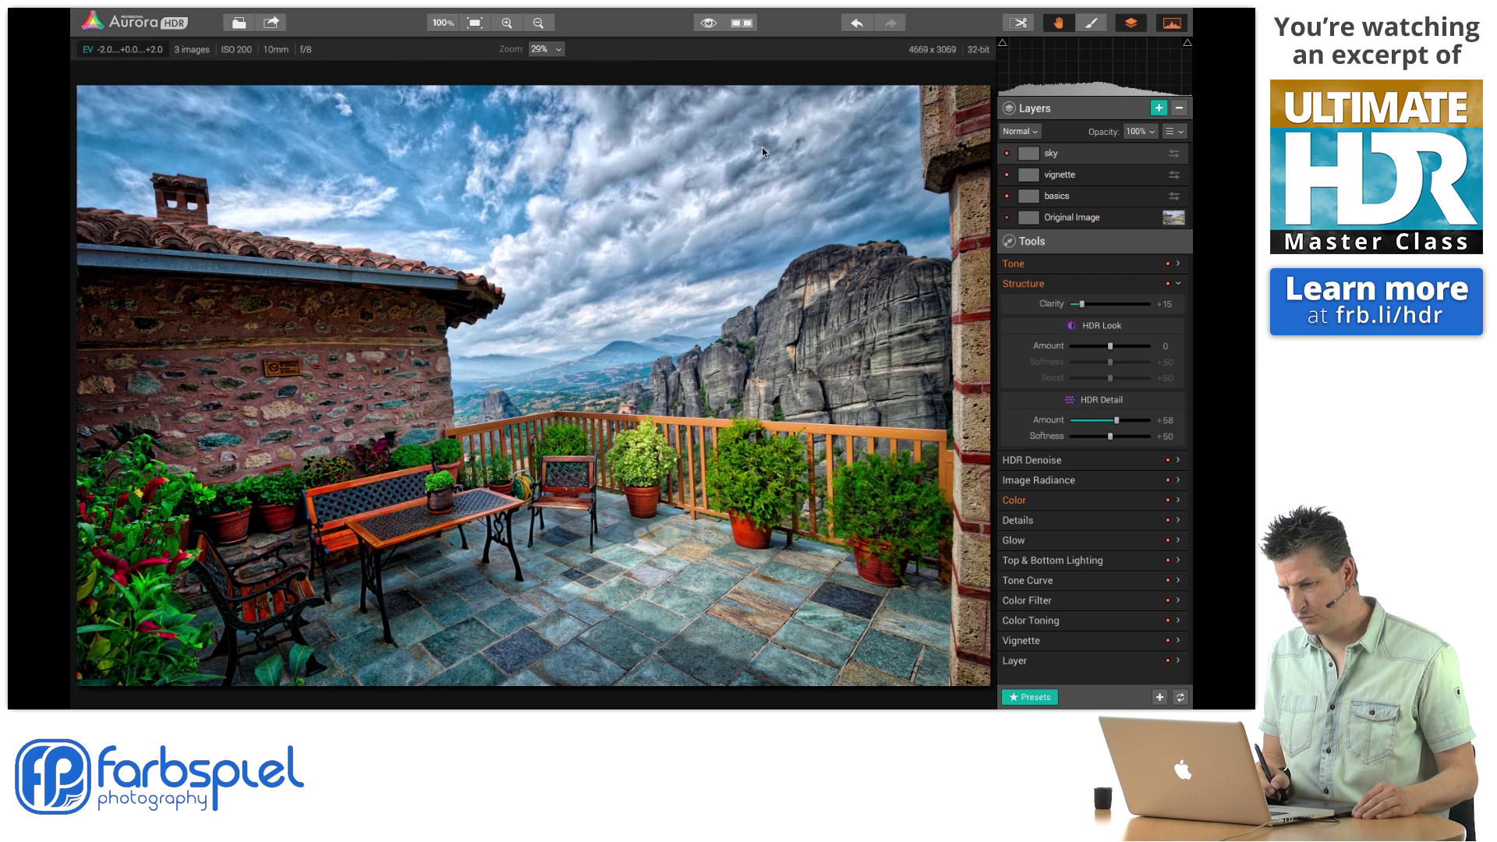
double_click(1049, 421)
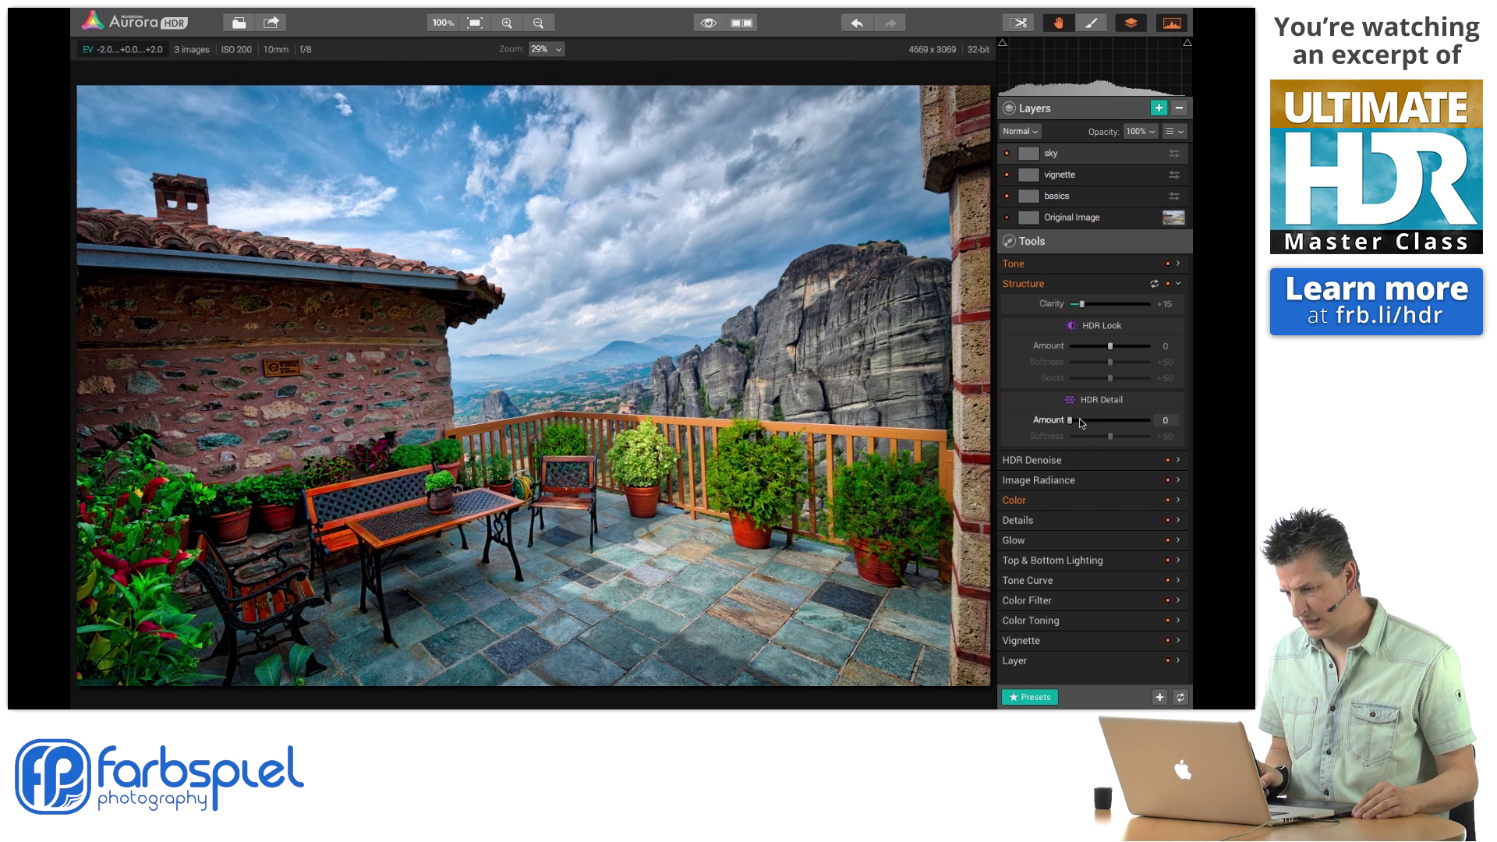
left_click_drag(1070, 420, 1081, 423)
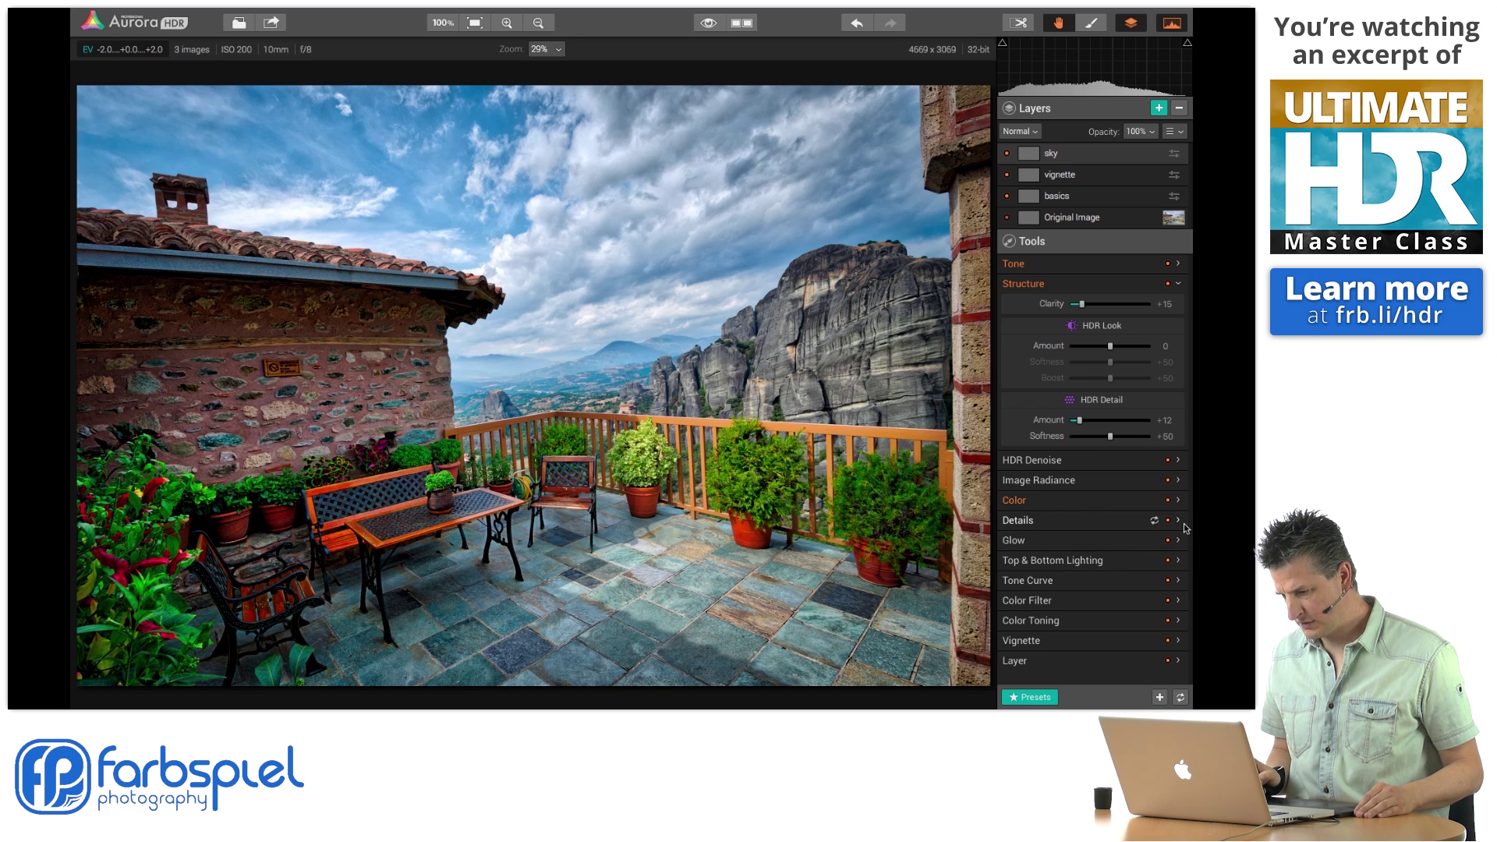
Set Details Large to +73, comparing the image with Details off and on.
left_click(1053, 521)
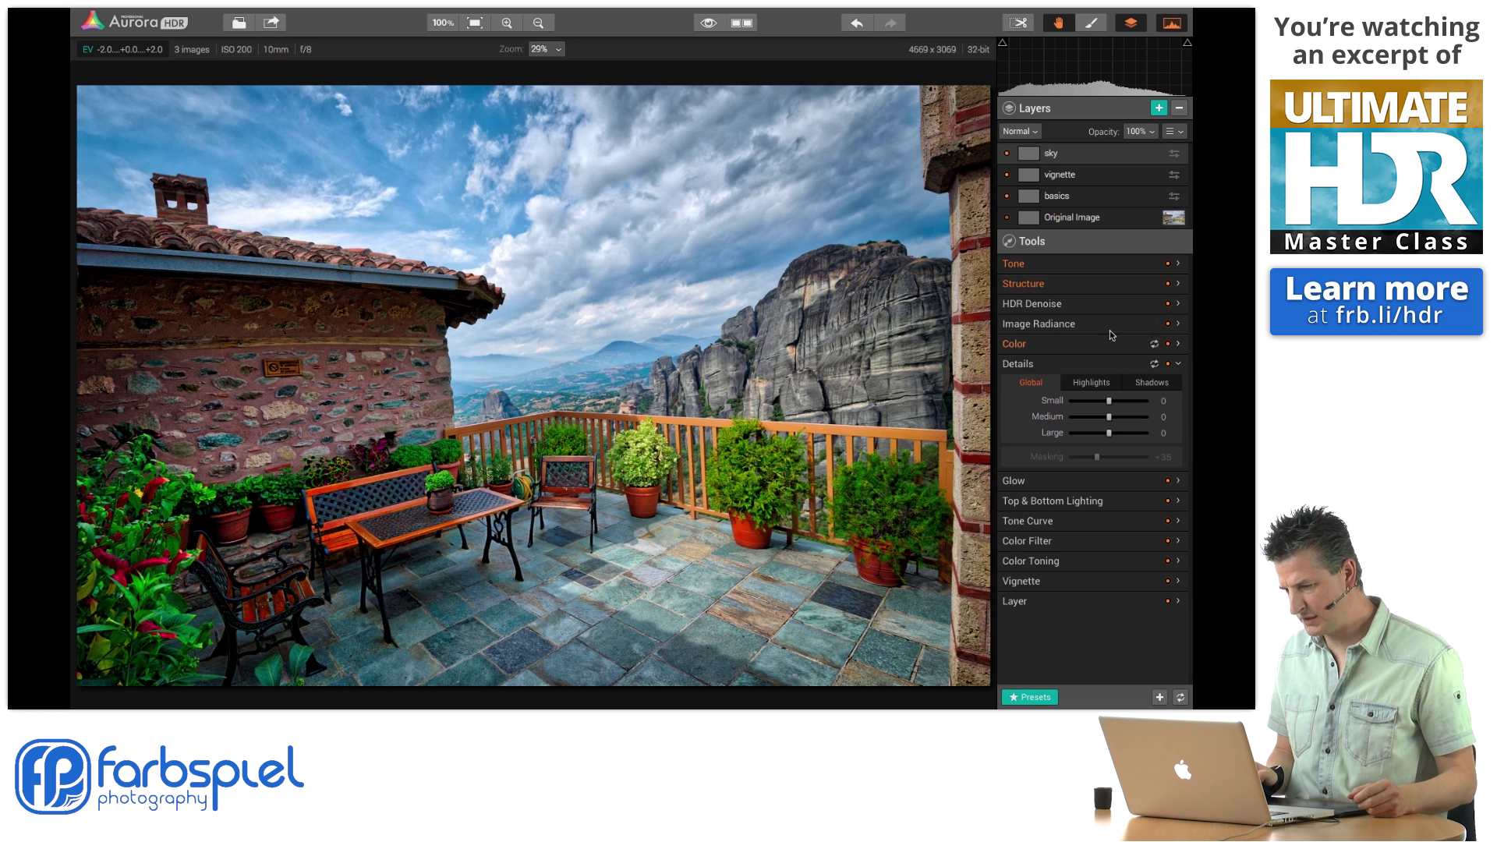
left_click_drag(1109, 433, 1120, 434)
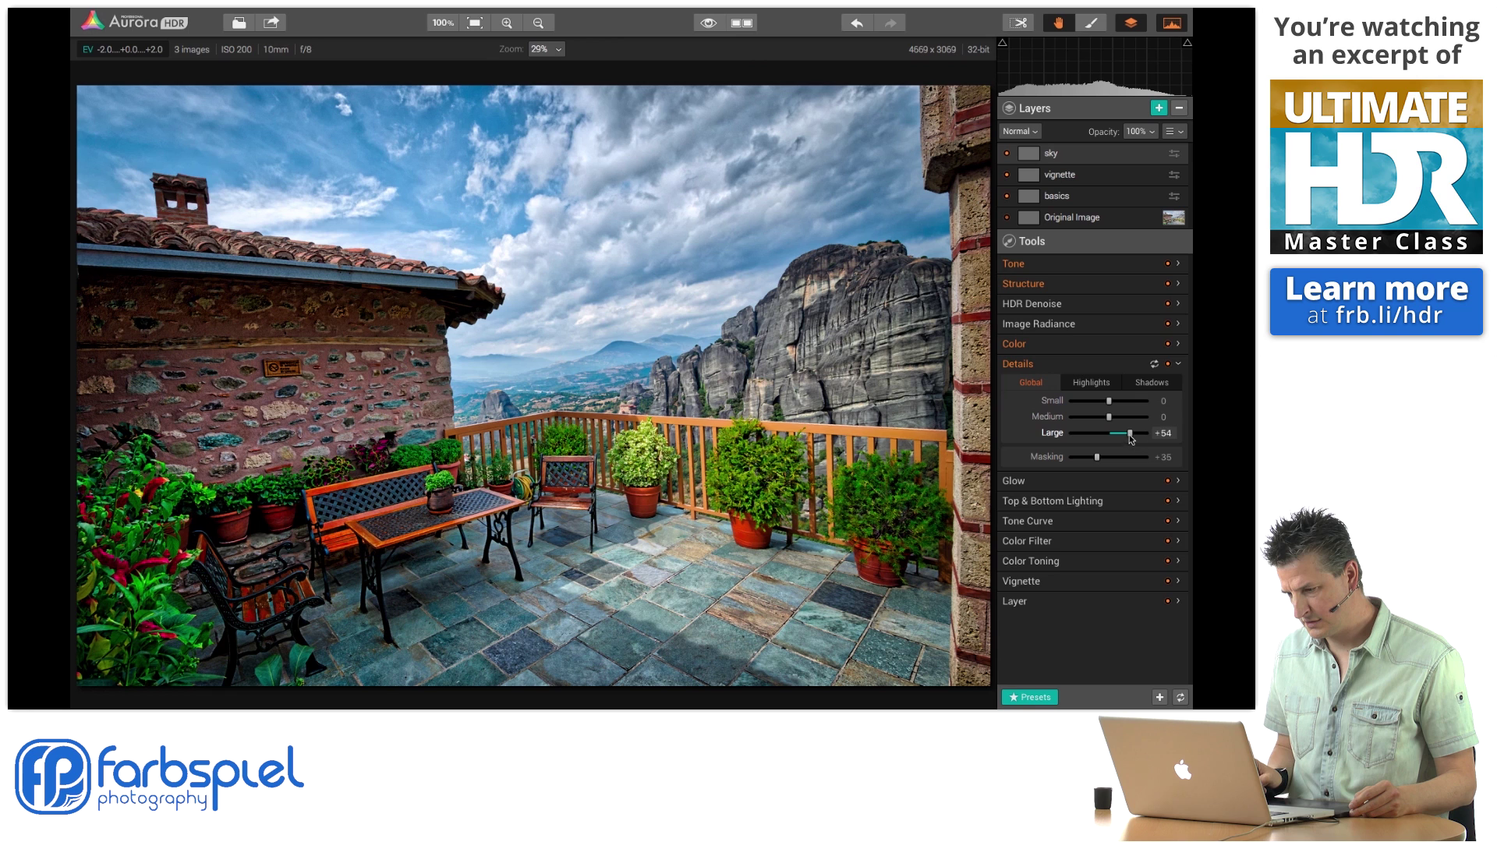
left_click_drag(1141, 432, 1144, 433)
left_click(1168, 366)
left_click(1168, 366)
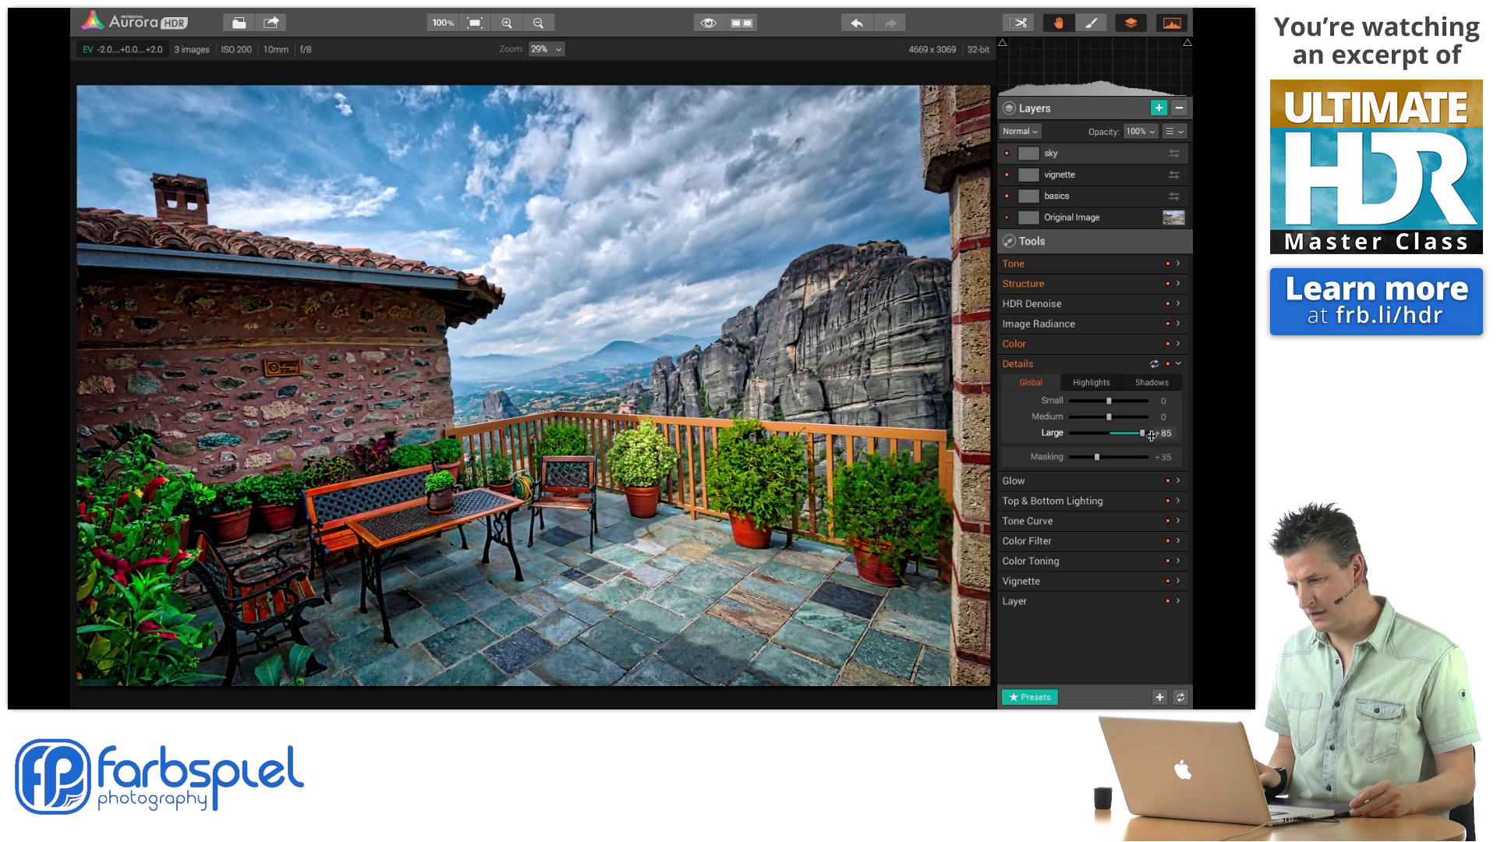
left_click_drag(1144, 433, 1137, 433)
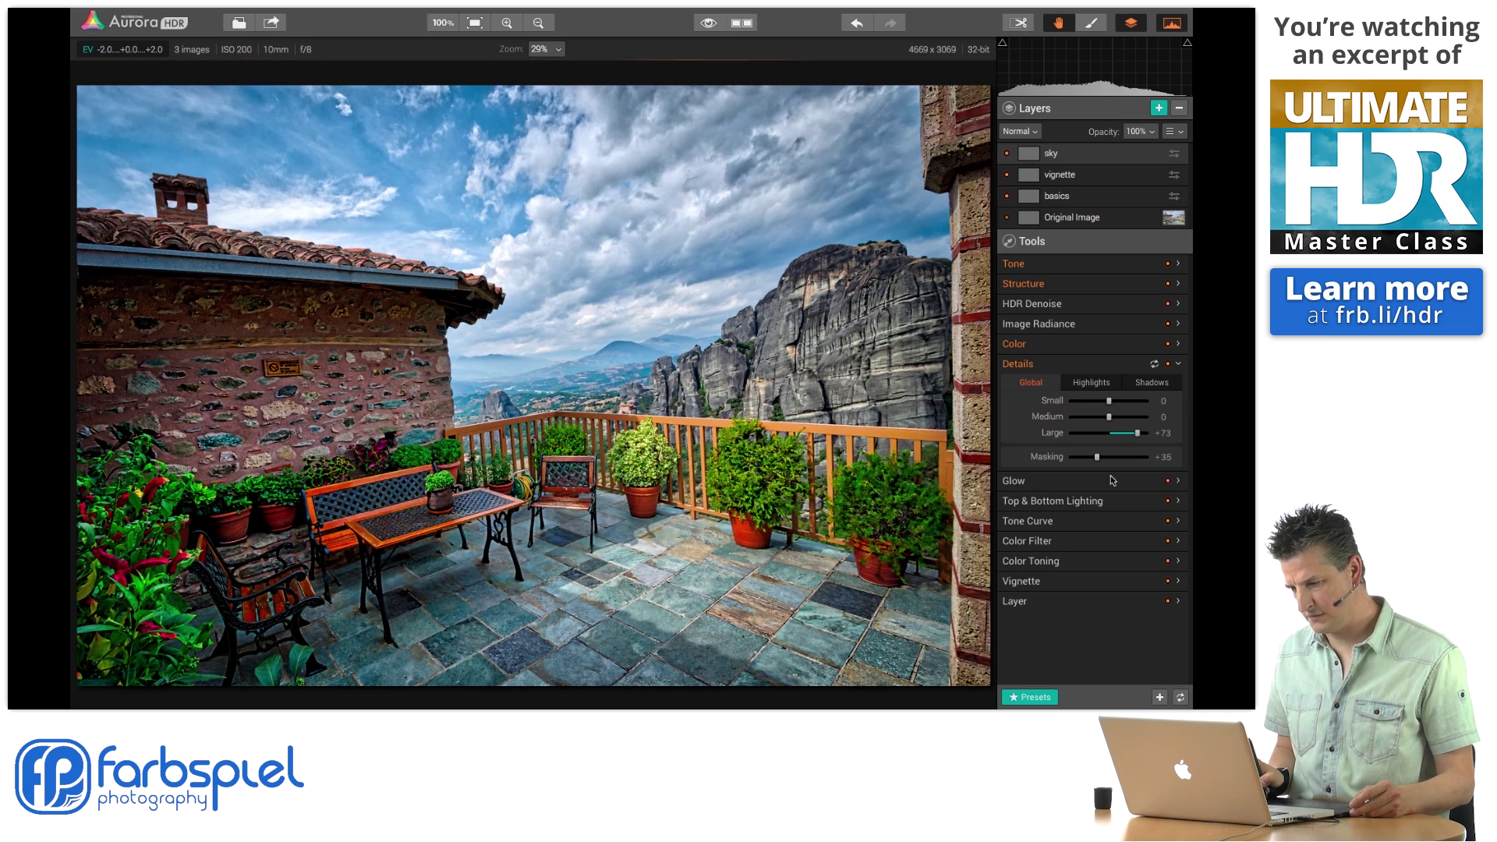
Raise Details Masking to +52 and preview the image with Details toggled off and on.
left_click_drag(1096, 459, 1109, 459)
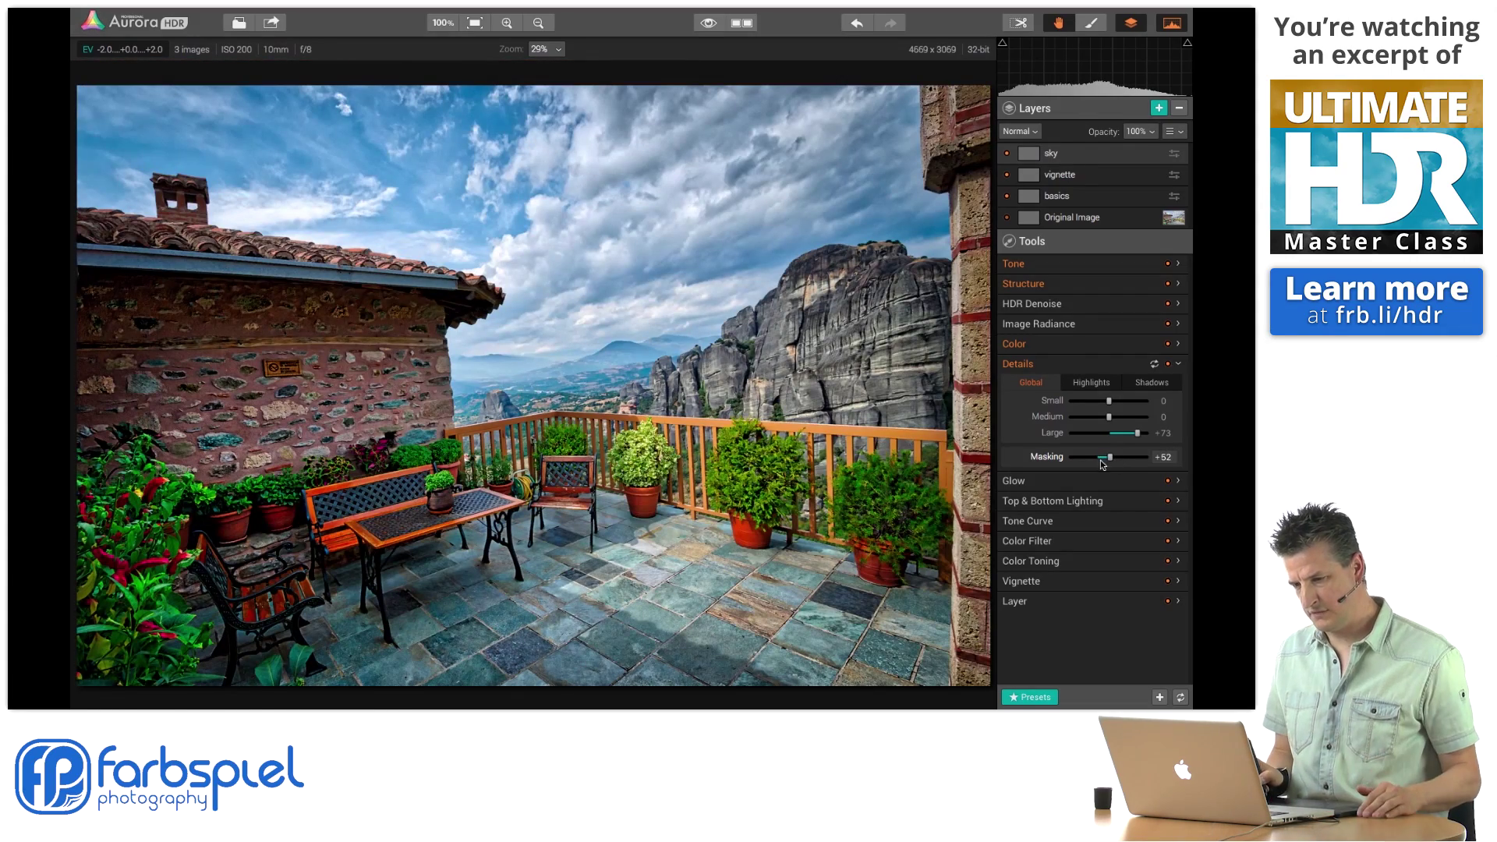
left_click(1168, 364)
left_click(1168, 364)
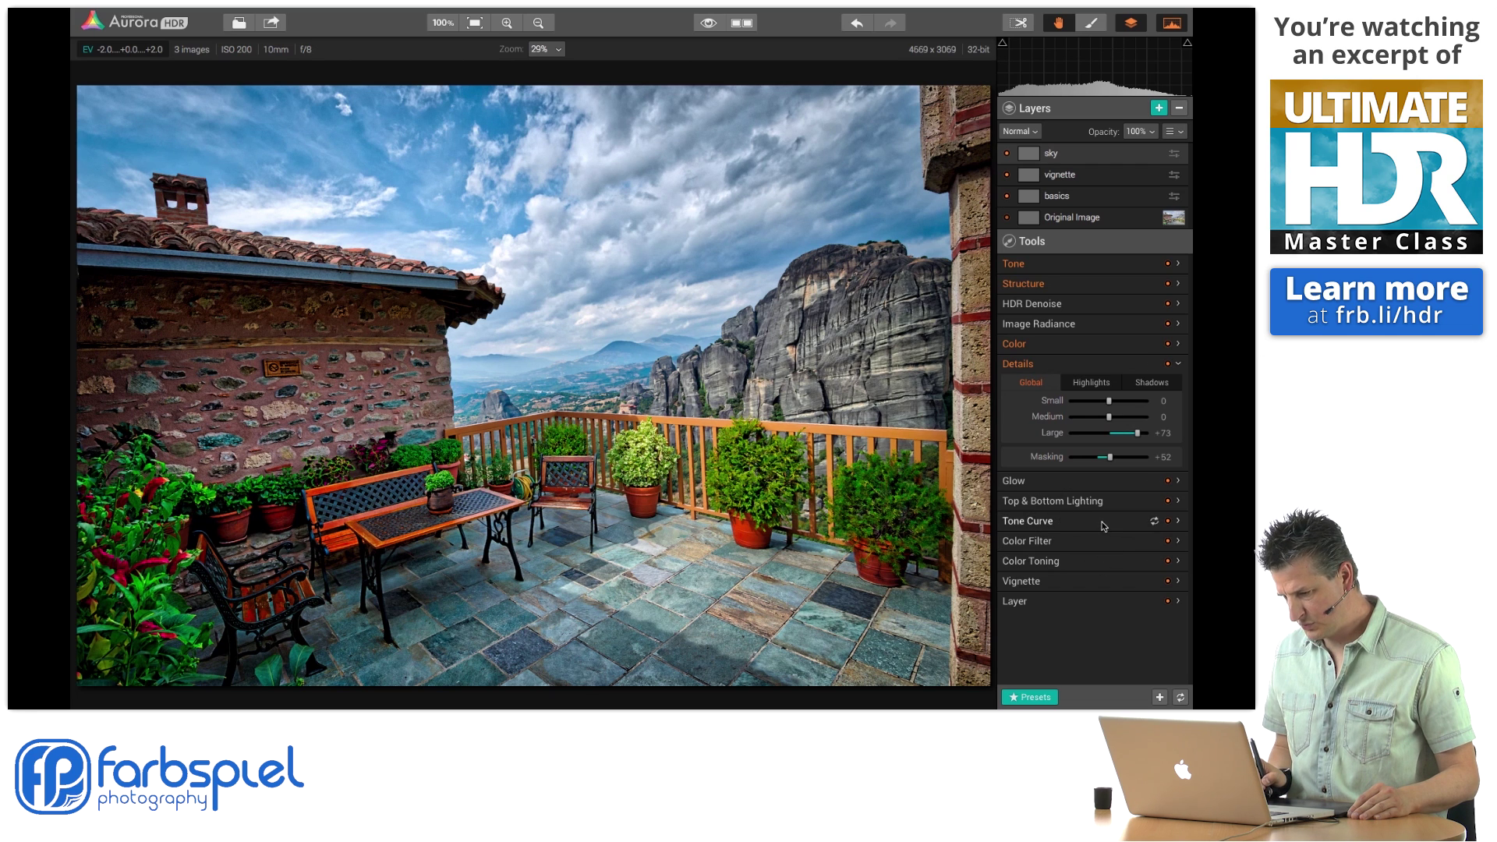
In Color Filter Saturation, set Blue to +11, leaving the other colours at 0.
left_click(1182, 542)
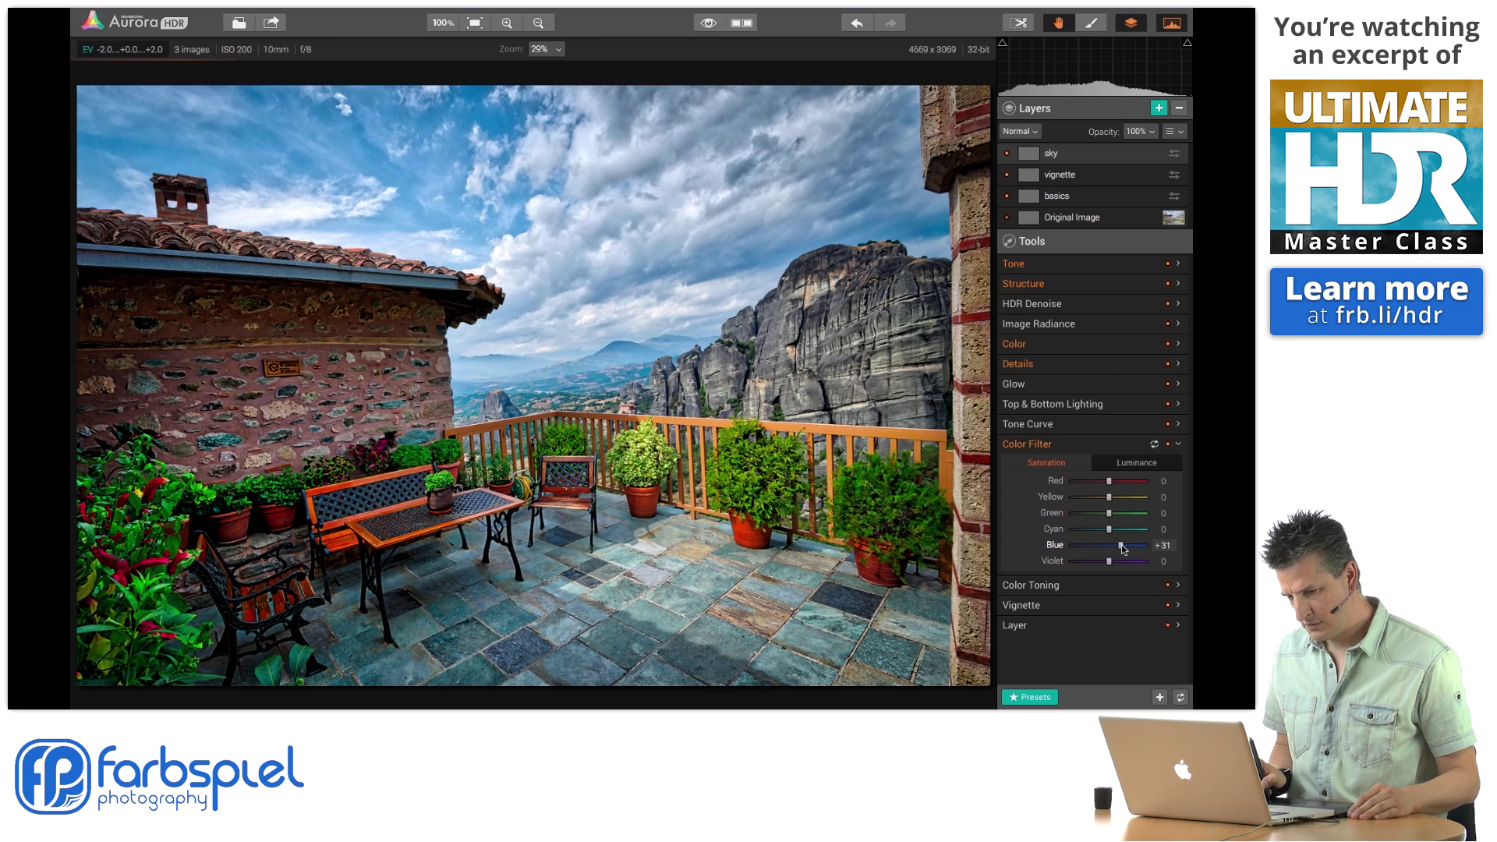
left_click_drag(1122, 545, 1119, 545)
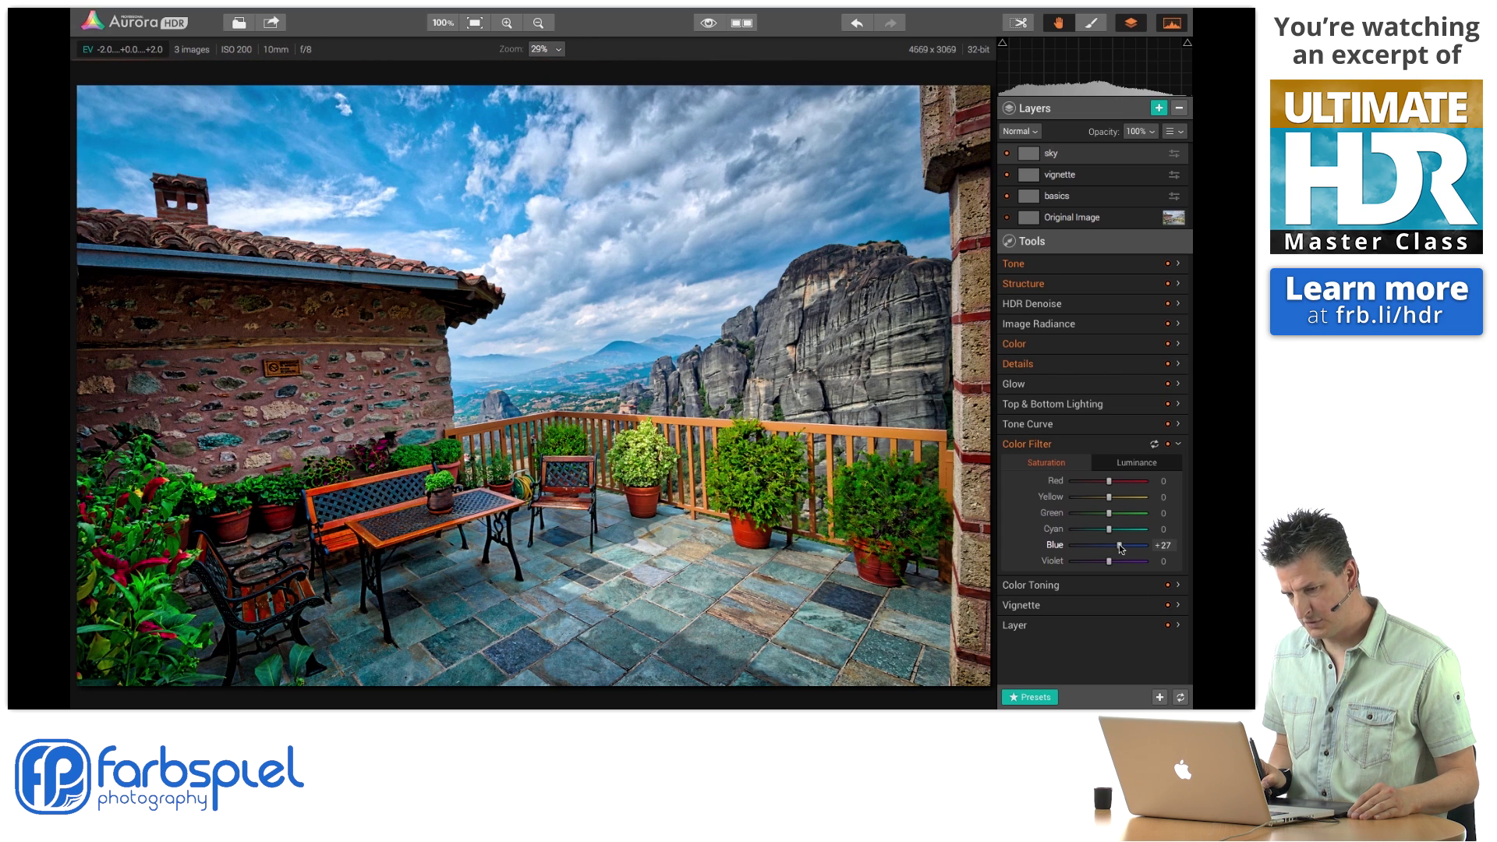
double_click(1120, 545)
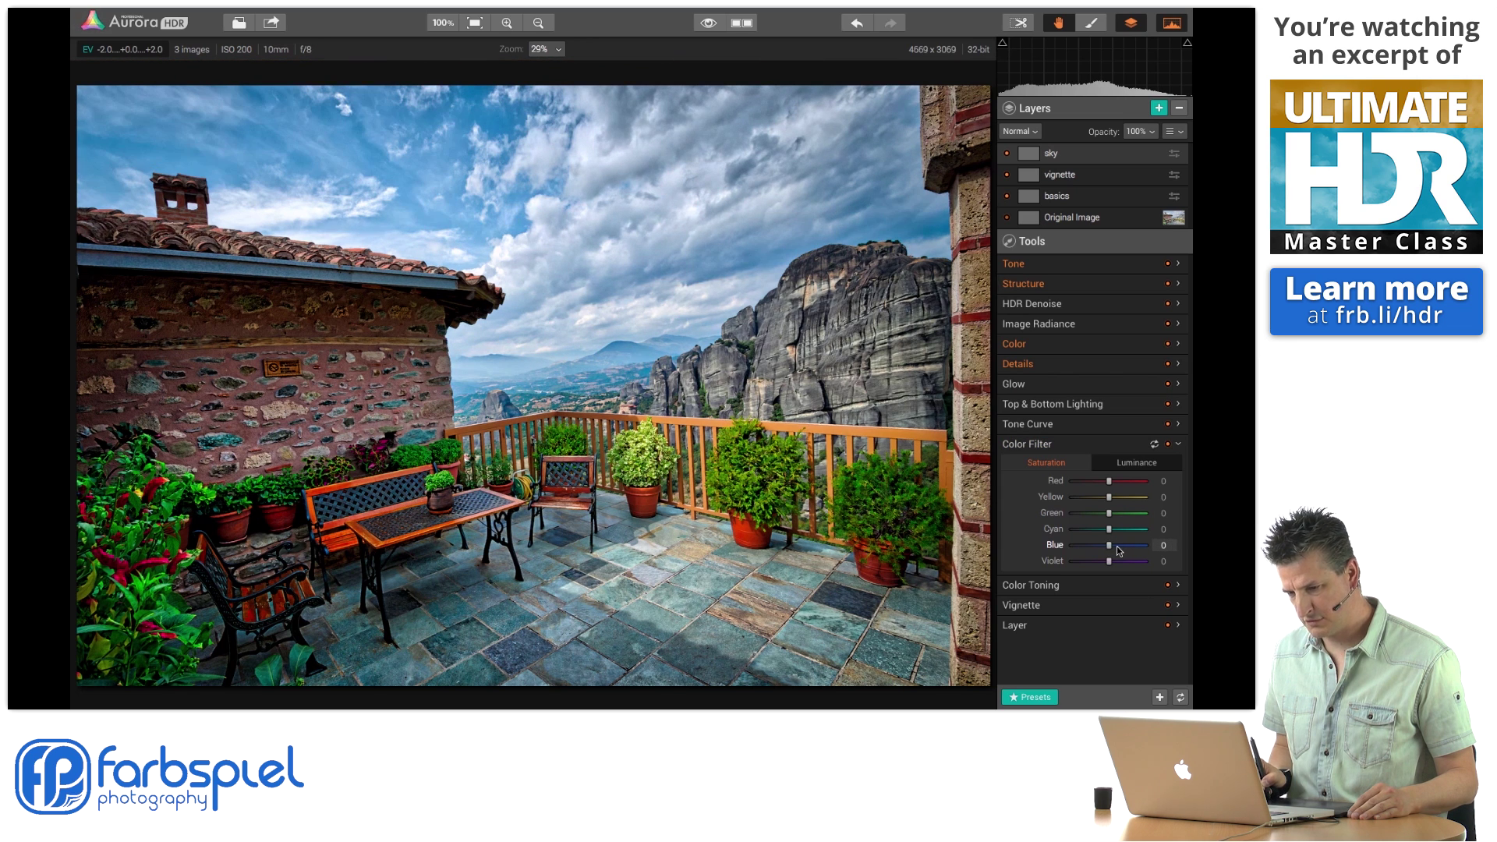
left_click_drag(1108, 548, 1112, 548)
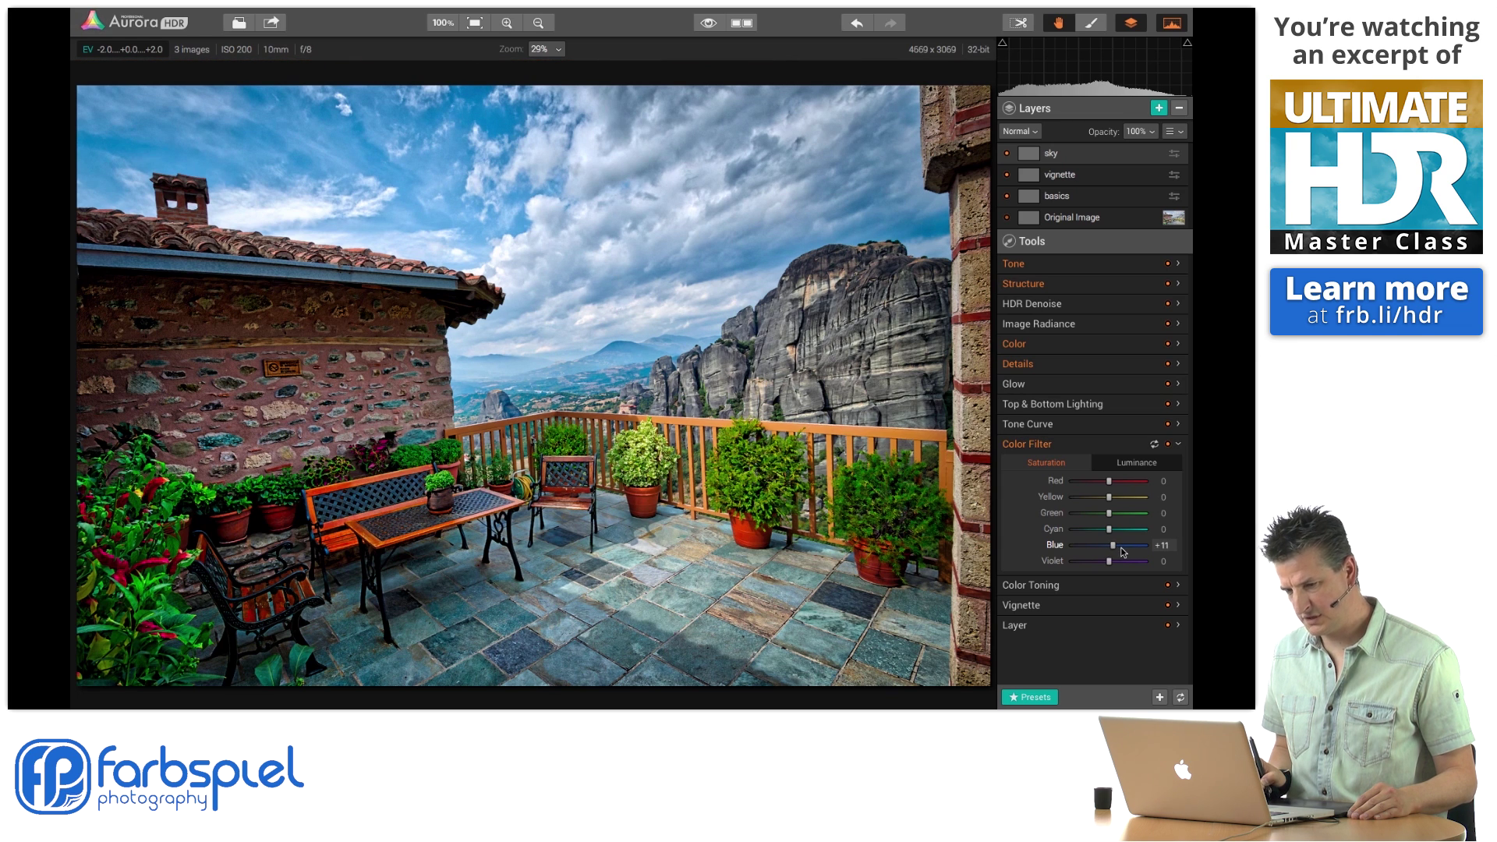
left_click_drag(1112, 550, 1120, 552)
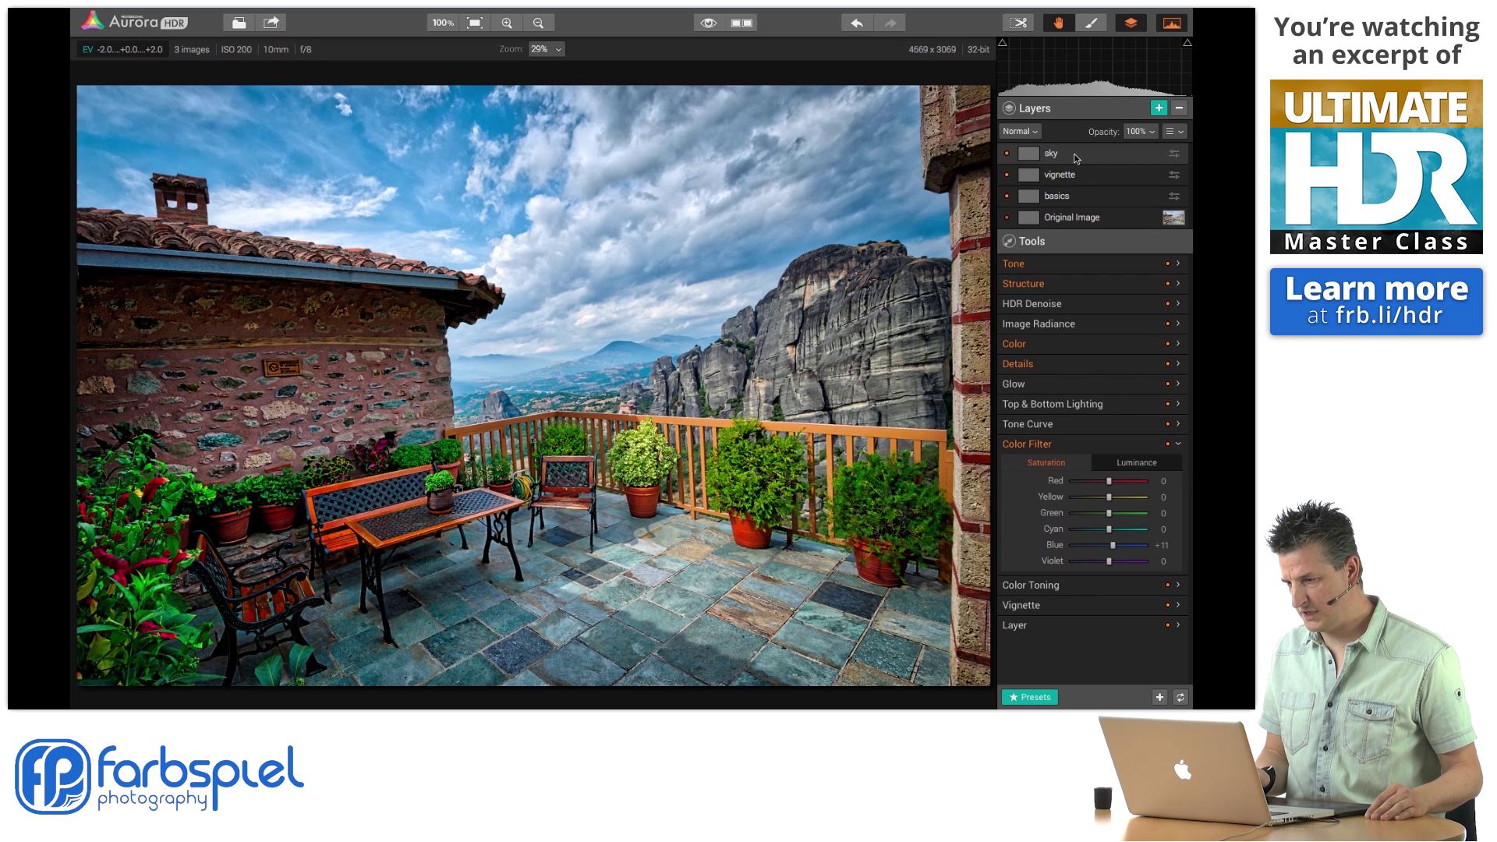
Start a brush mask on the sky layer, shrink the brush, and fill the mask black.
left_click(1093, 23)
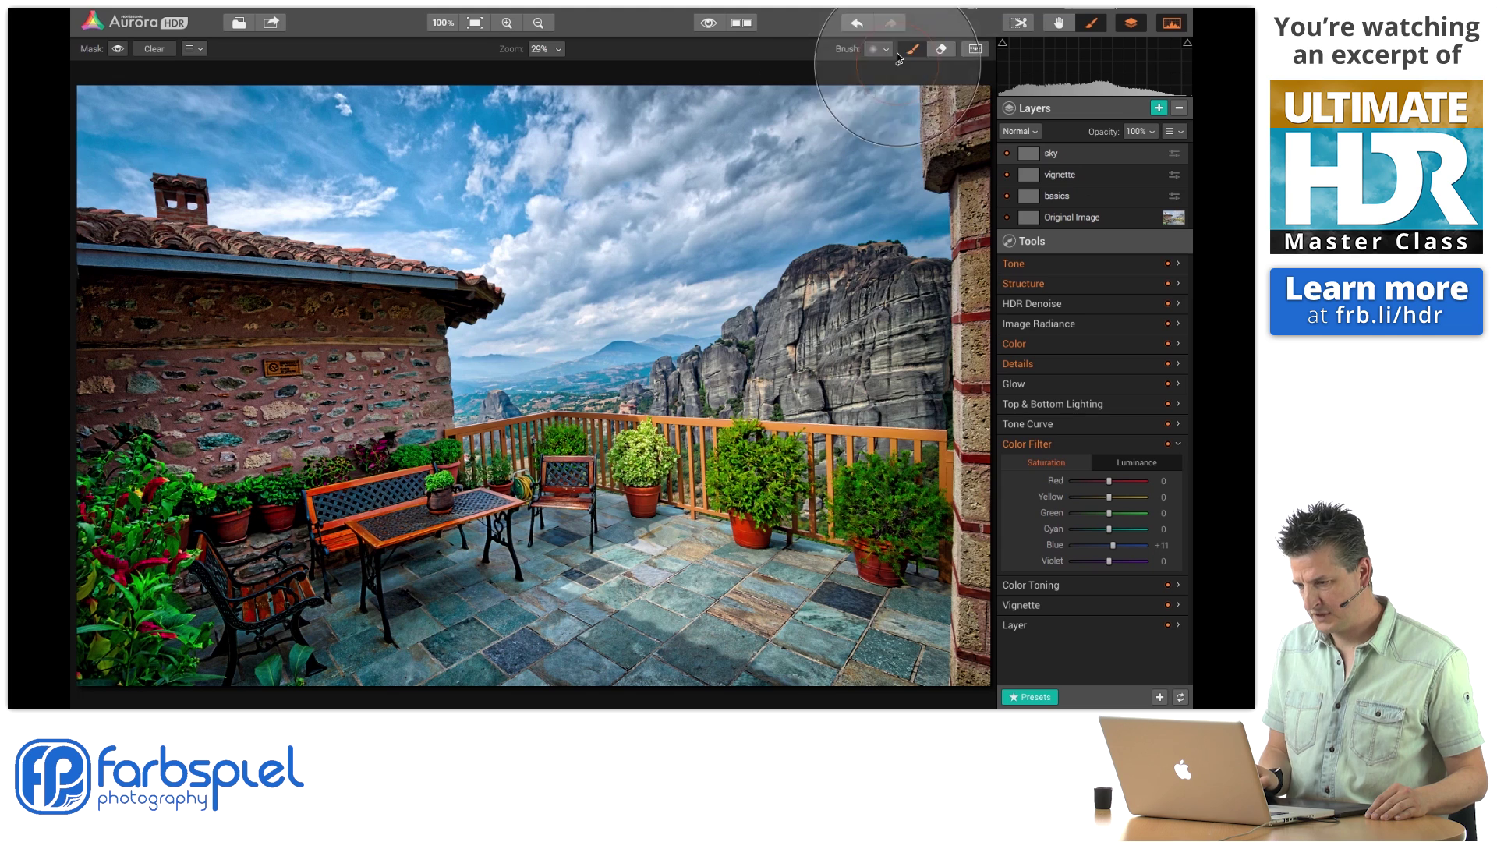
left_click_drag(901, 91, 868, 92)
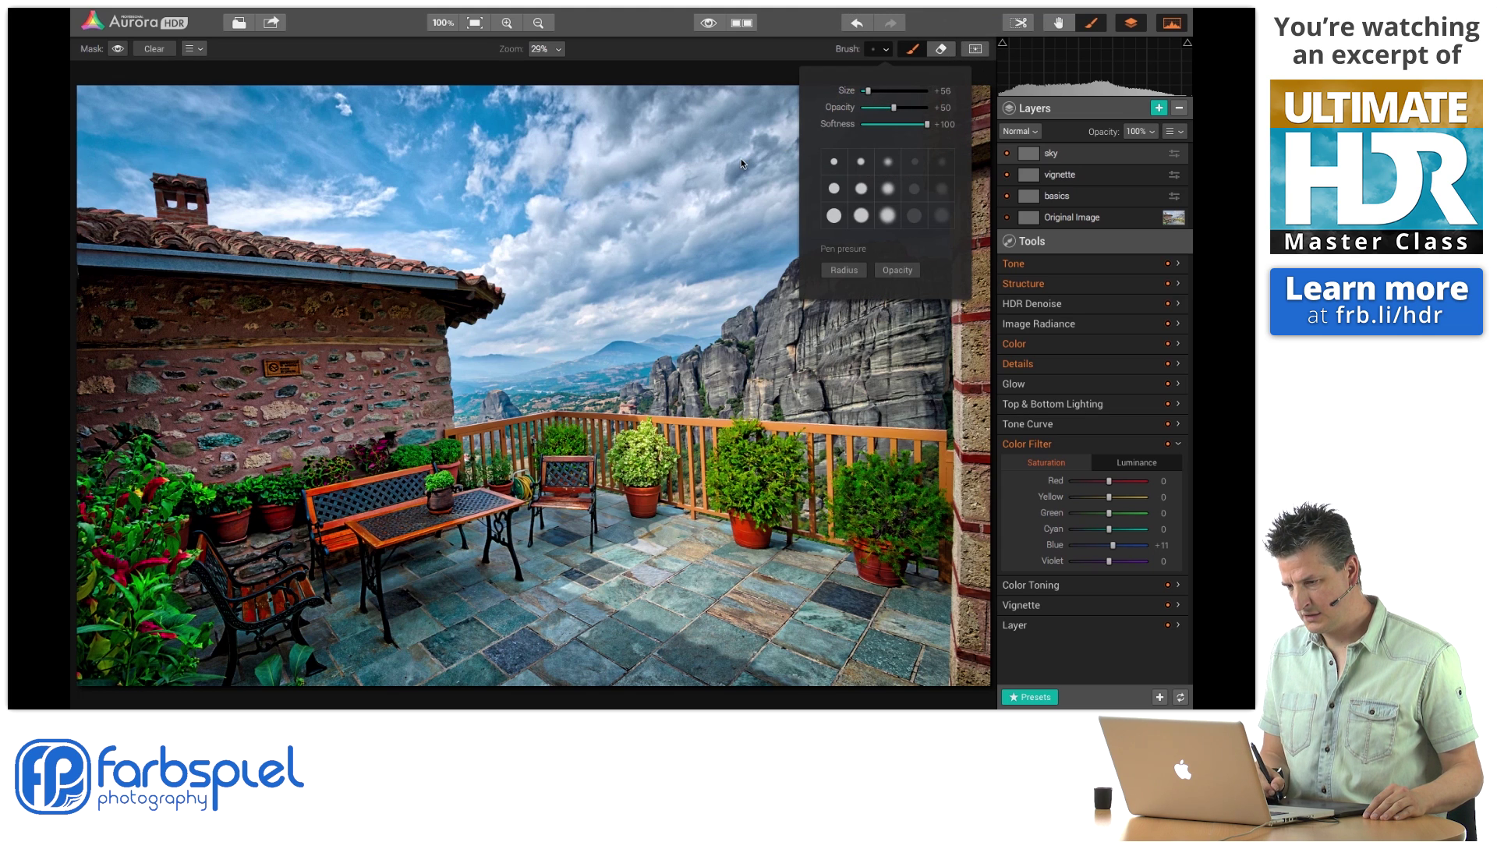
left_click_drag(867, 92, 869, 91)
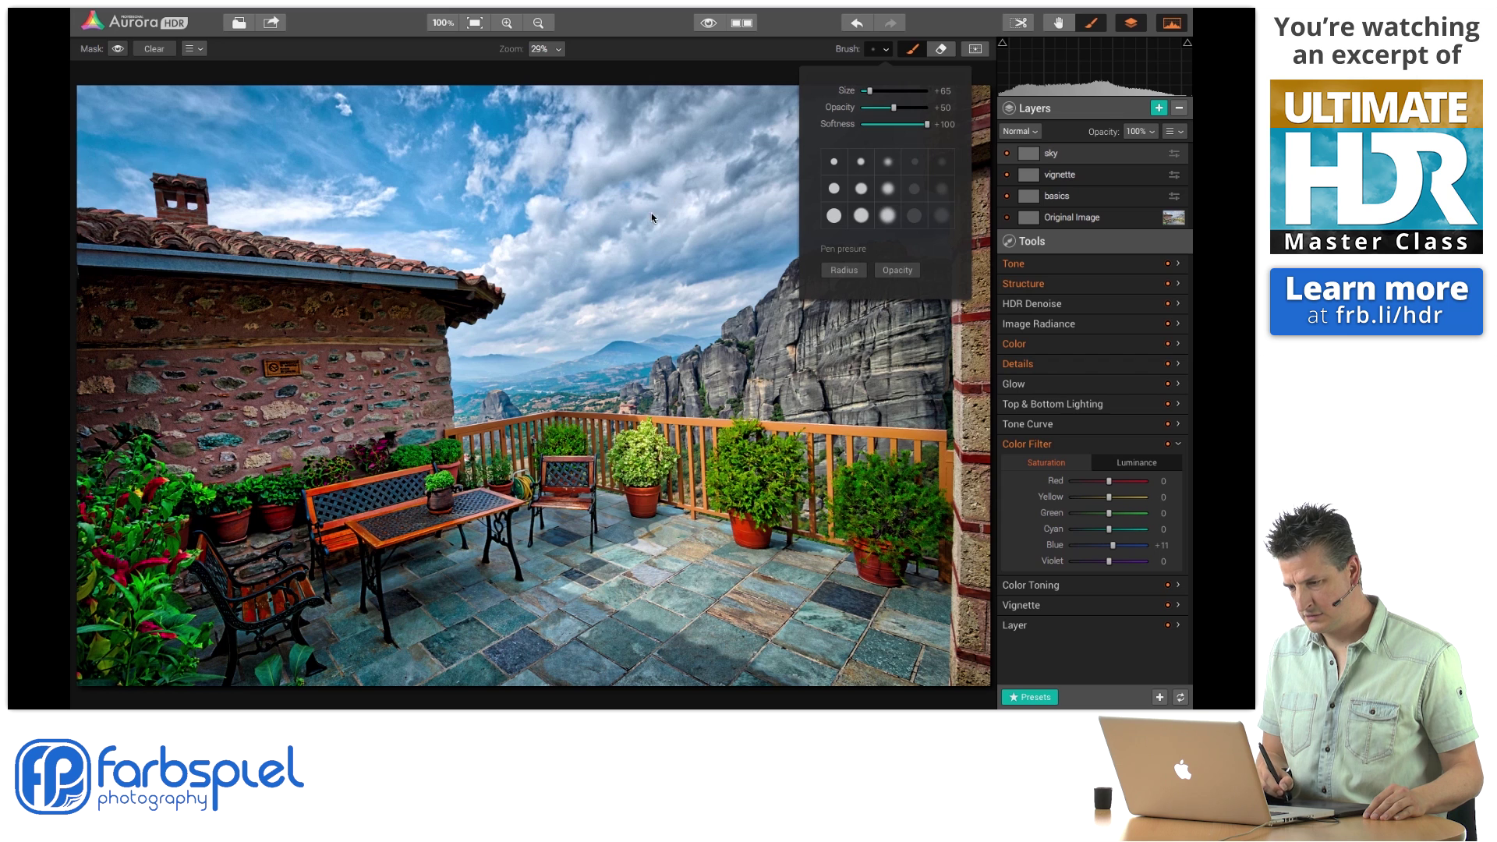
key("ctrl+i")
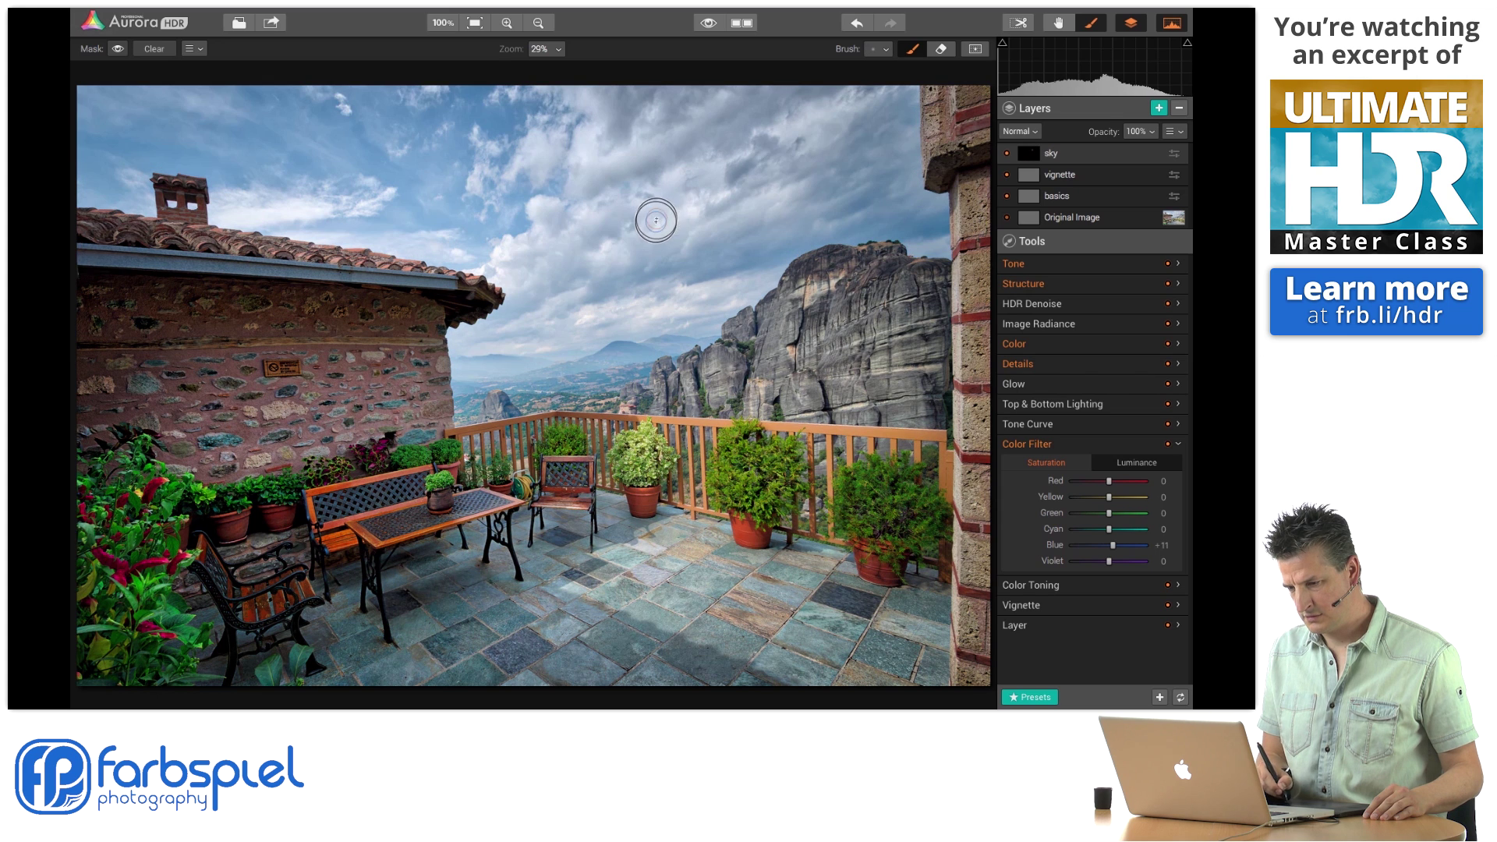
Try the eraser and paint modes, then keep the brush at size 44 in paint mode.
left_click(888, 52)
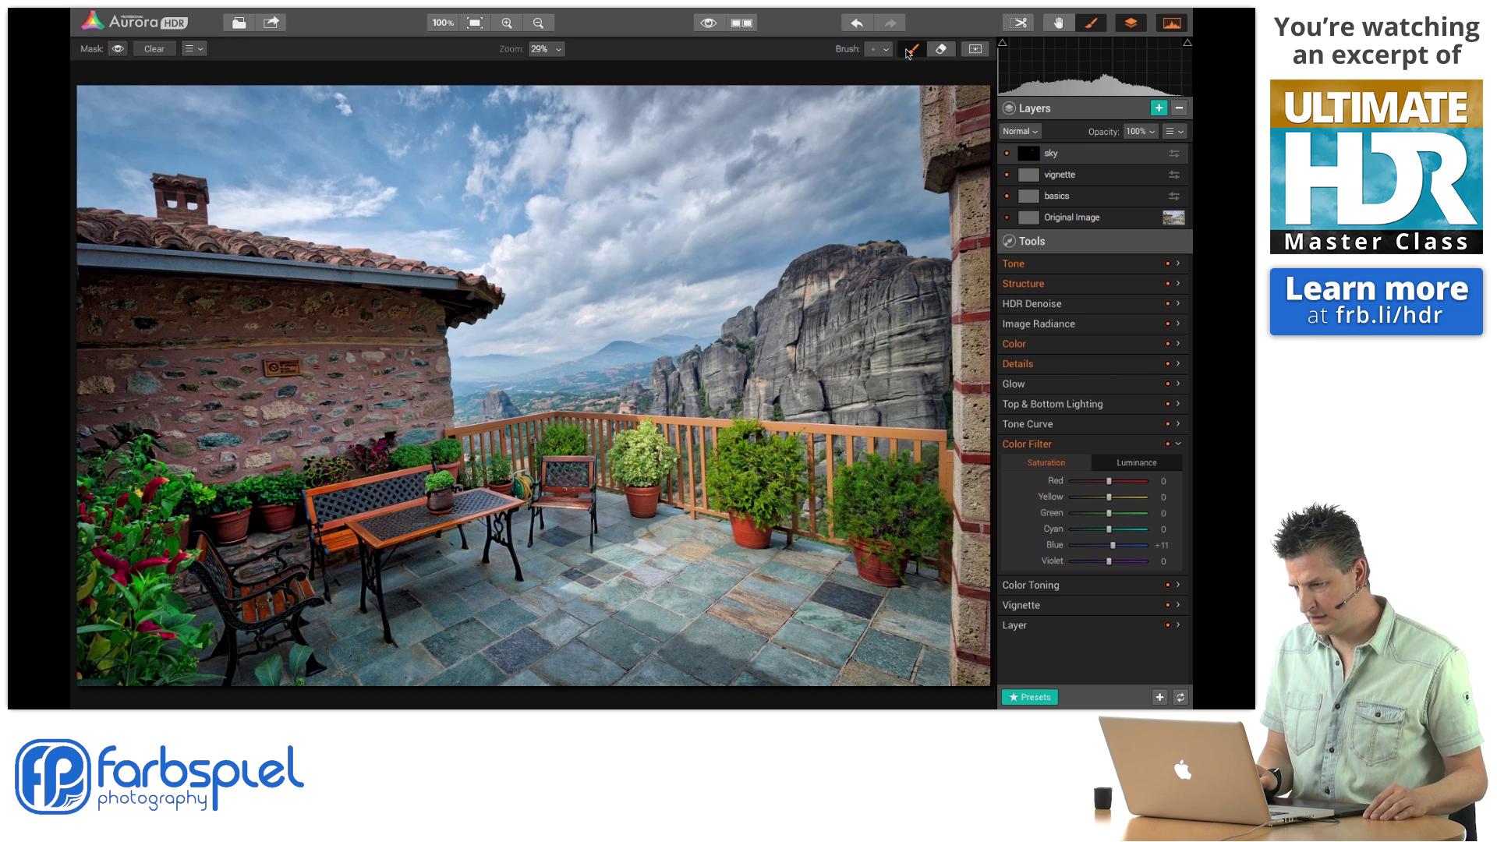
left_click(908, 53)
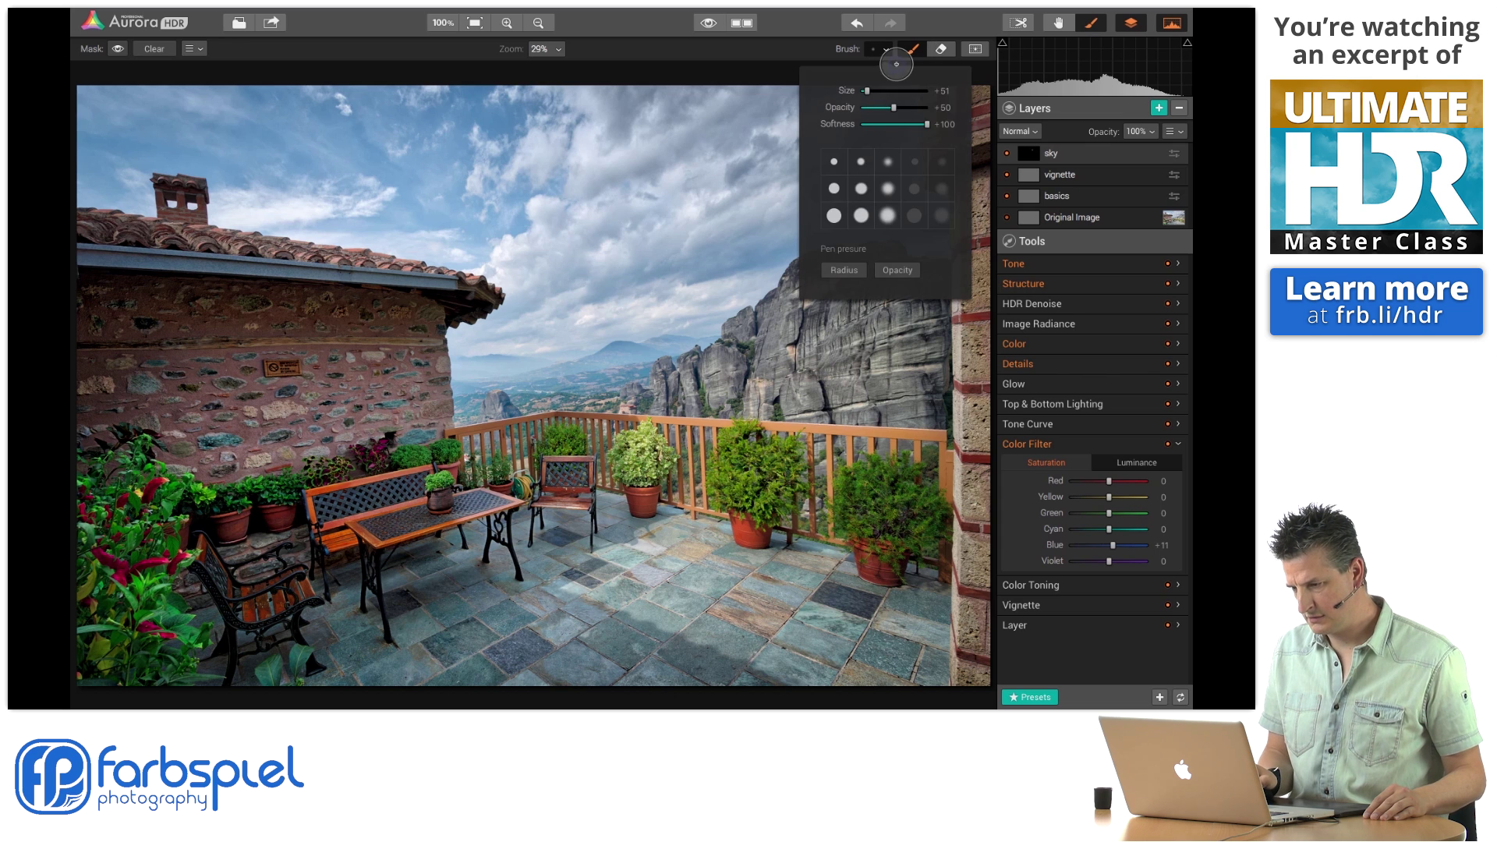
left_click(942, 49)
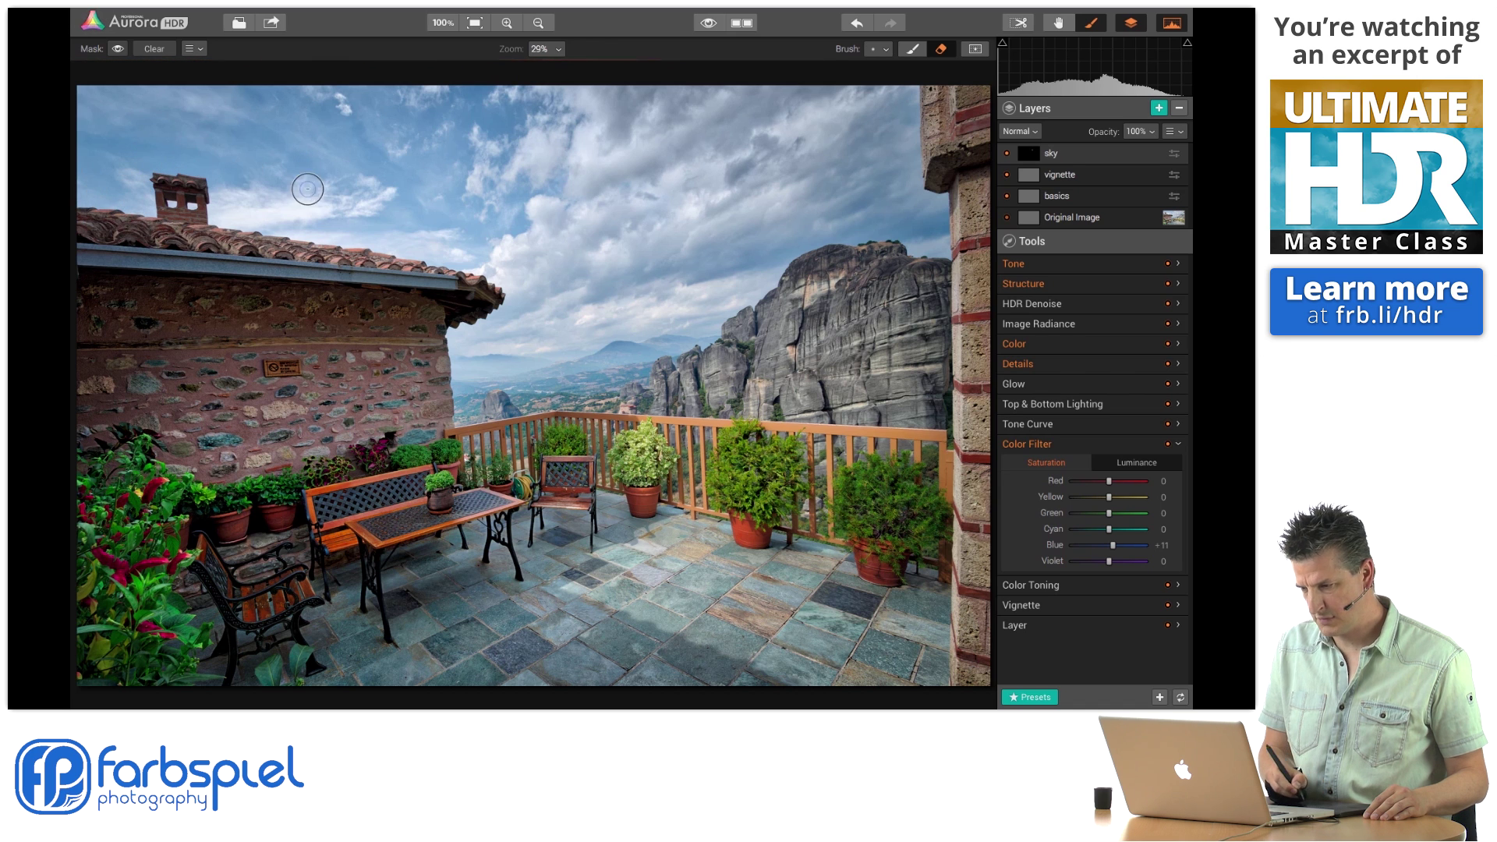
left_click(887, 50)
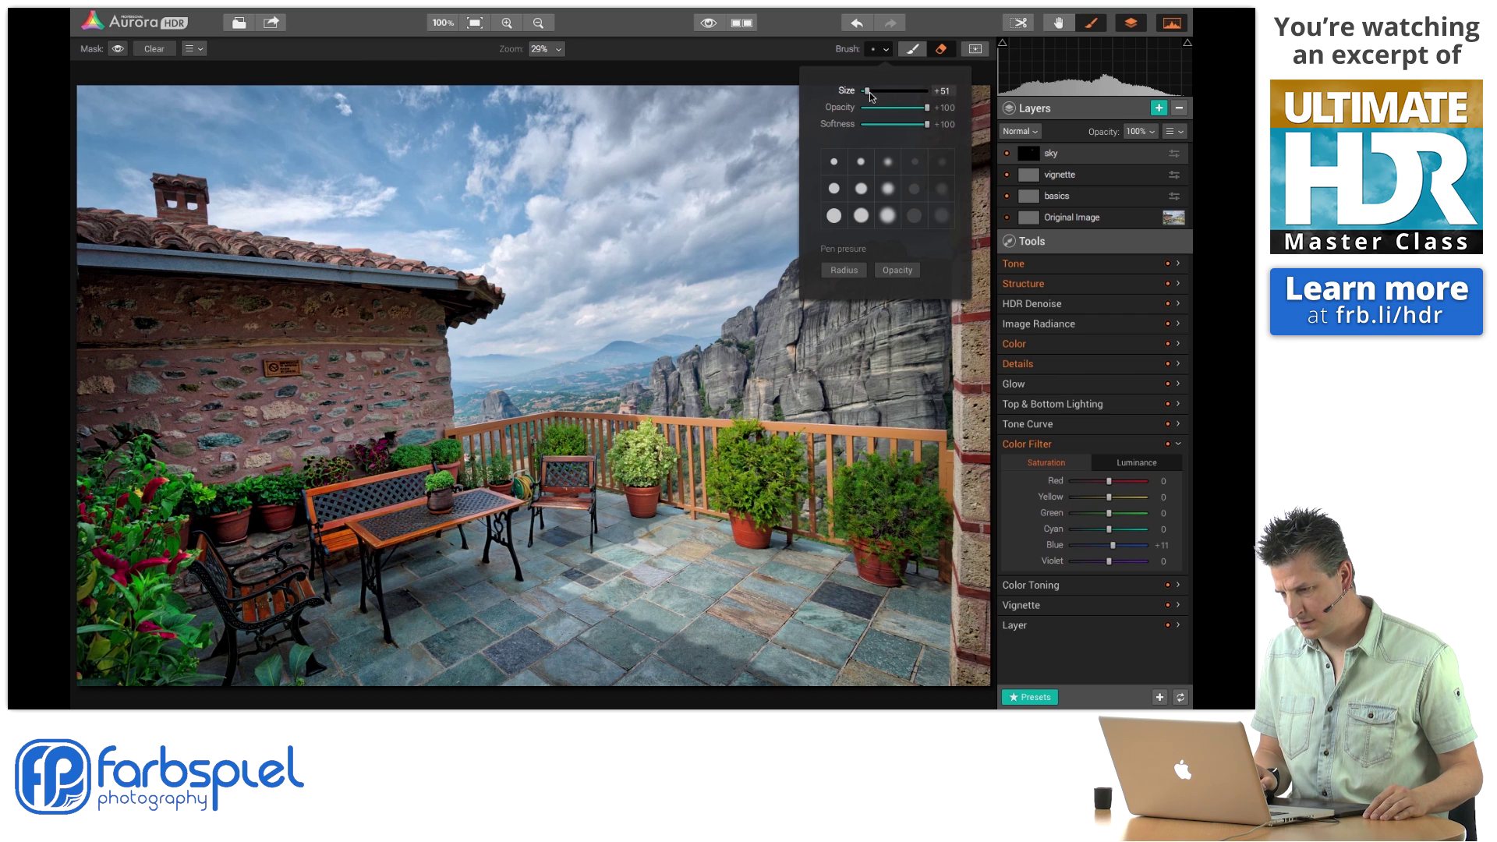
left_click(912, 51)
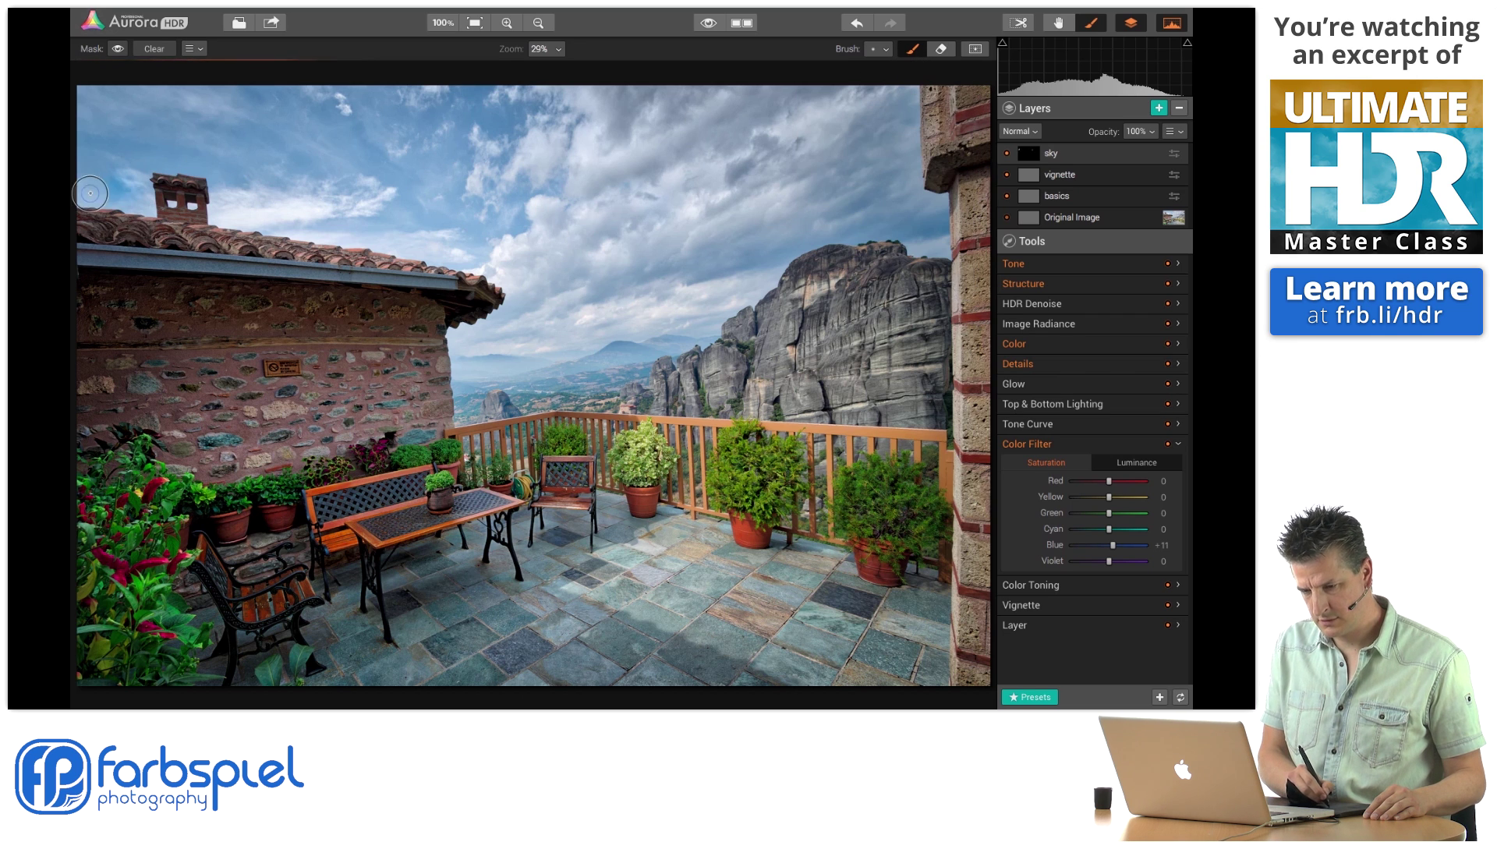
left_click(887, 51)
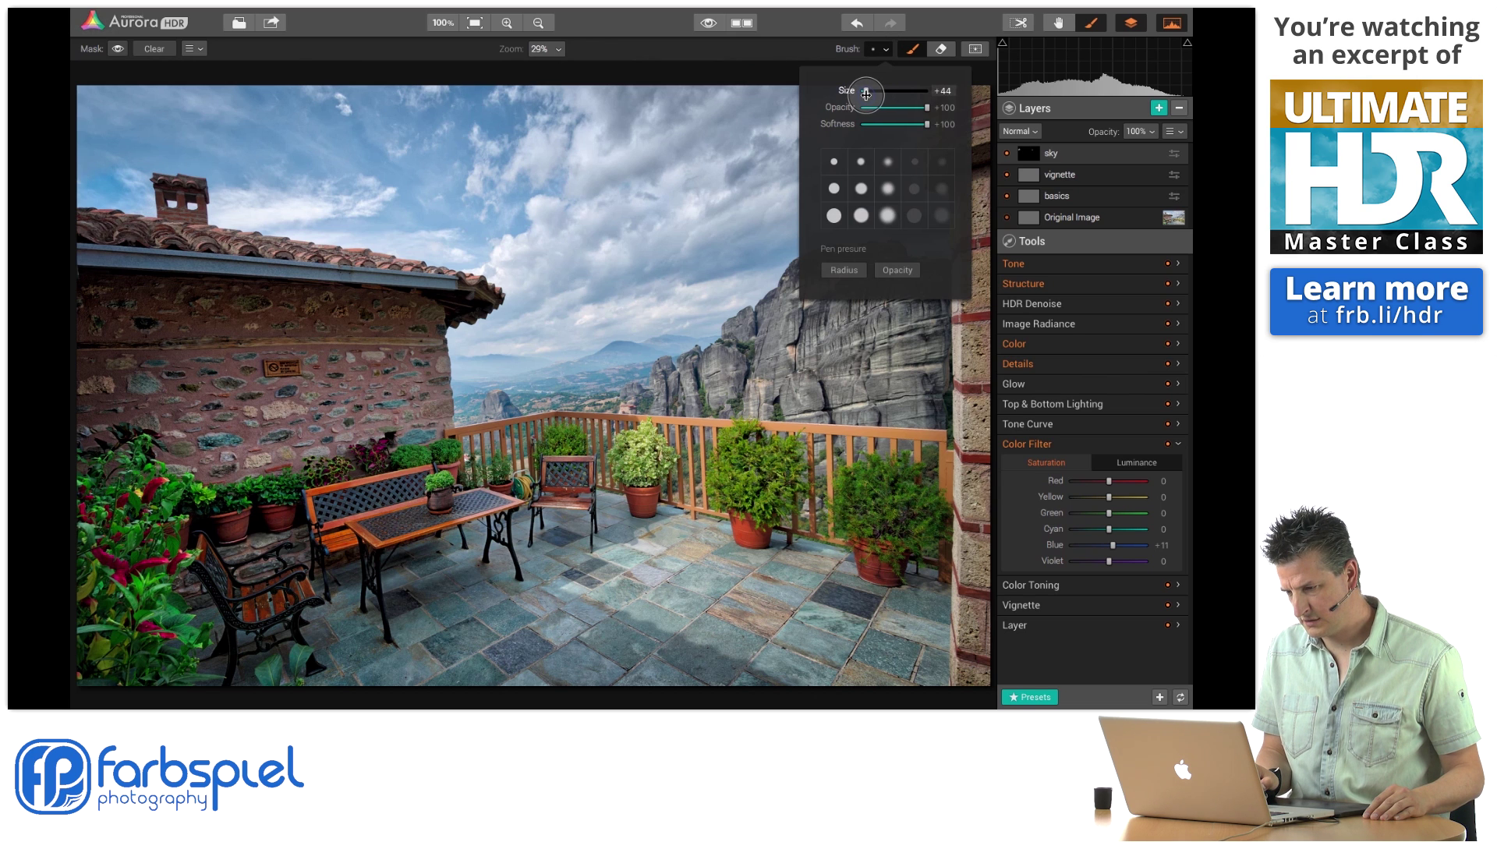
left_click(887, 52)
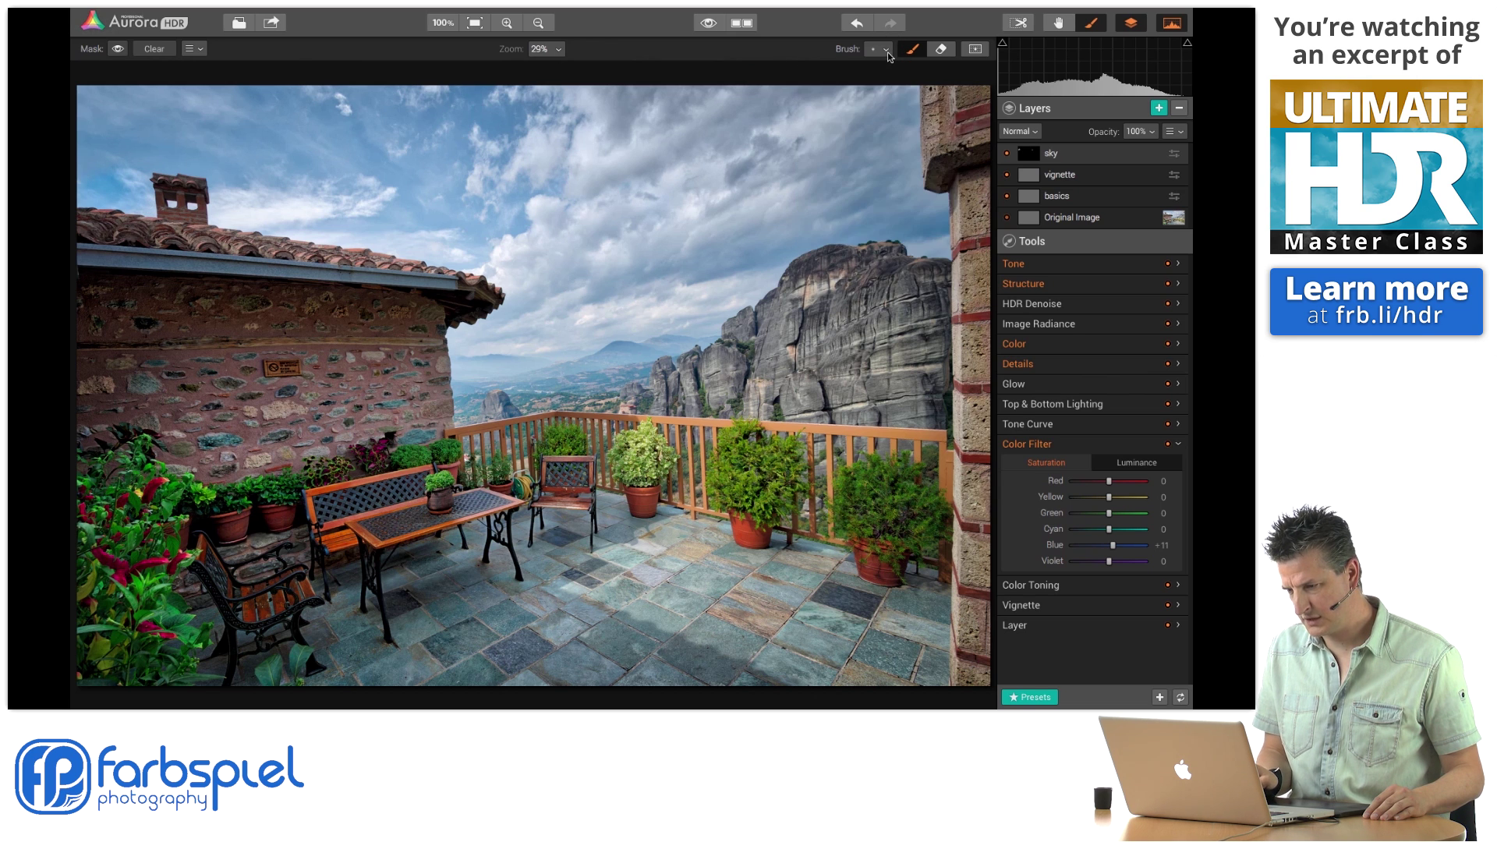
Paint the mask over the left sky, chimney and roofline, erasing spill over the valley.
mouse_move(135, 171)
left_mouse_down()
mouse_move(118, 101)
mouse_move(107, 165)
left_mouse_up()
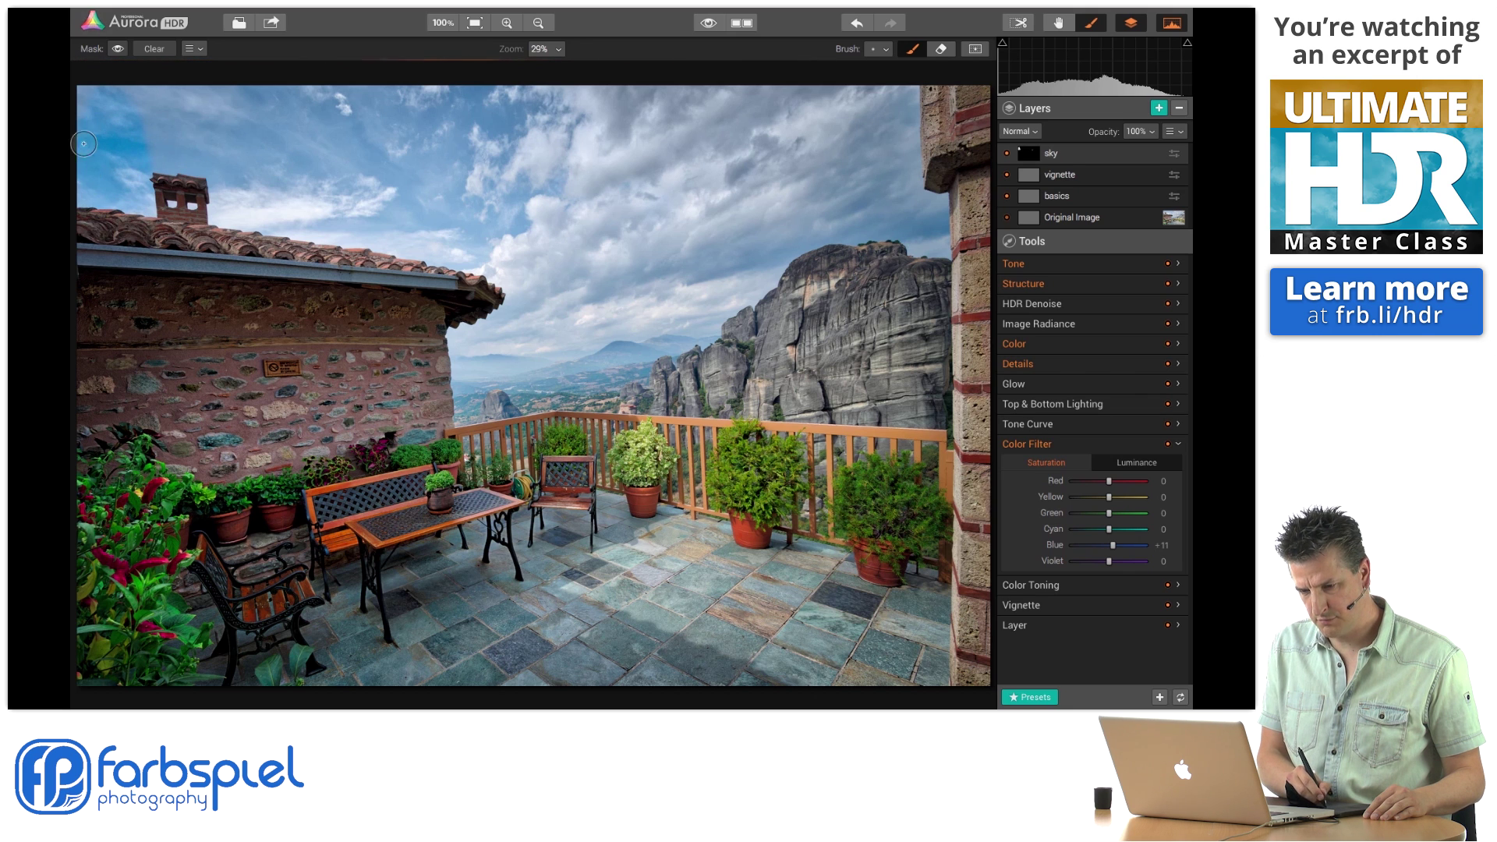
mouse_move(145, 206)
left_mouse_down()
mouse_move(139, 167)
mouse_move(175, 160)
left_mouse_up()
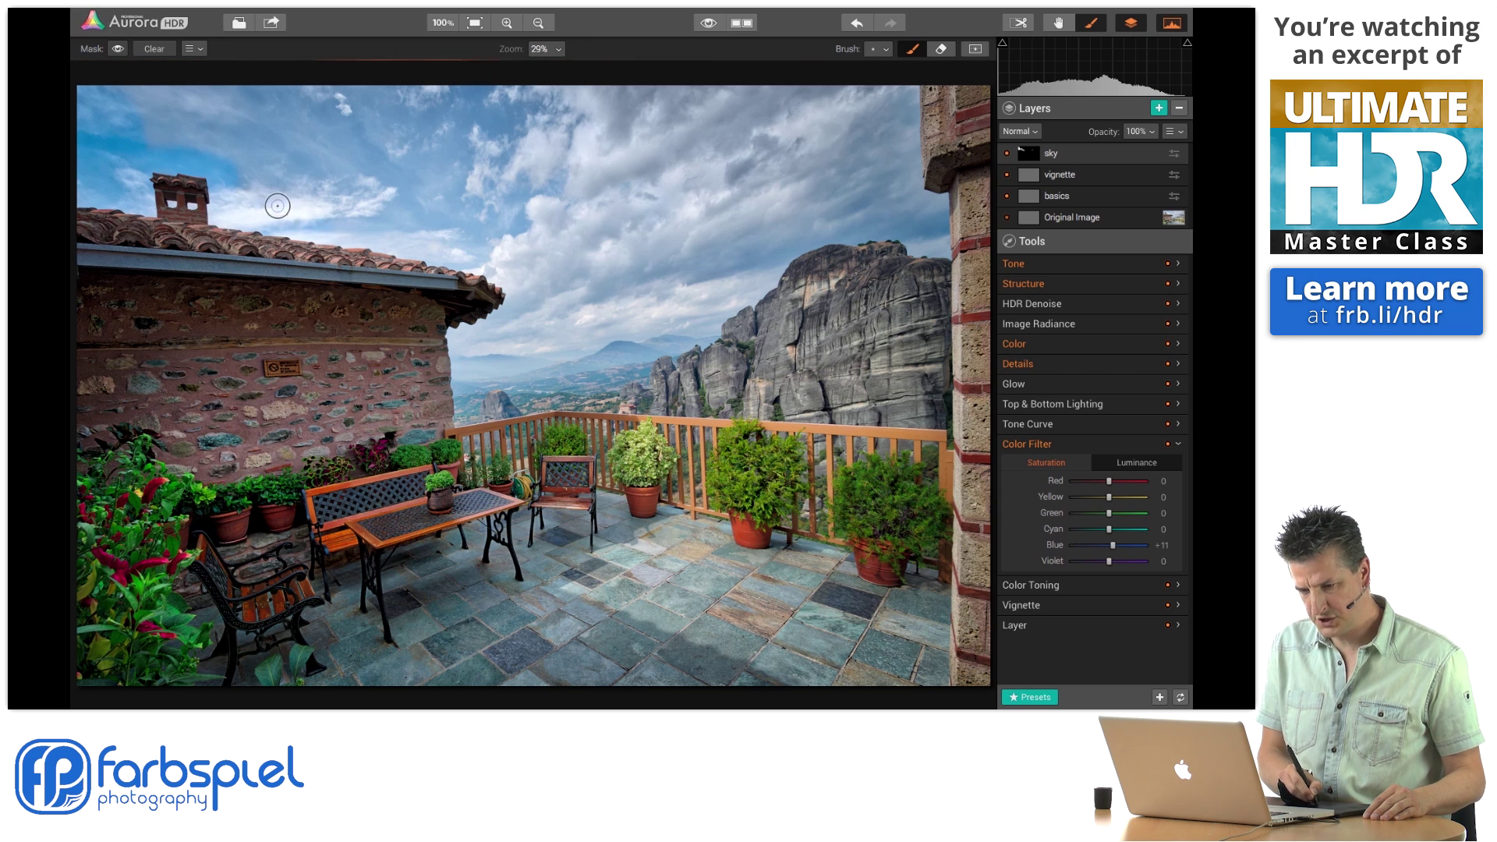
left_click_drag(399, 240, 474, 259)
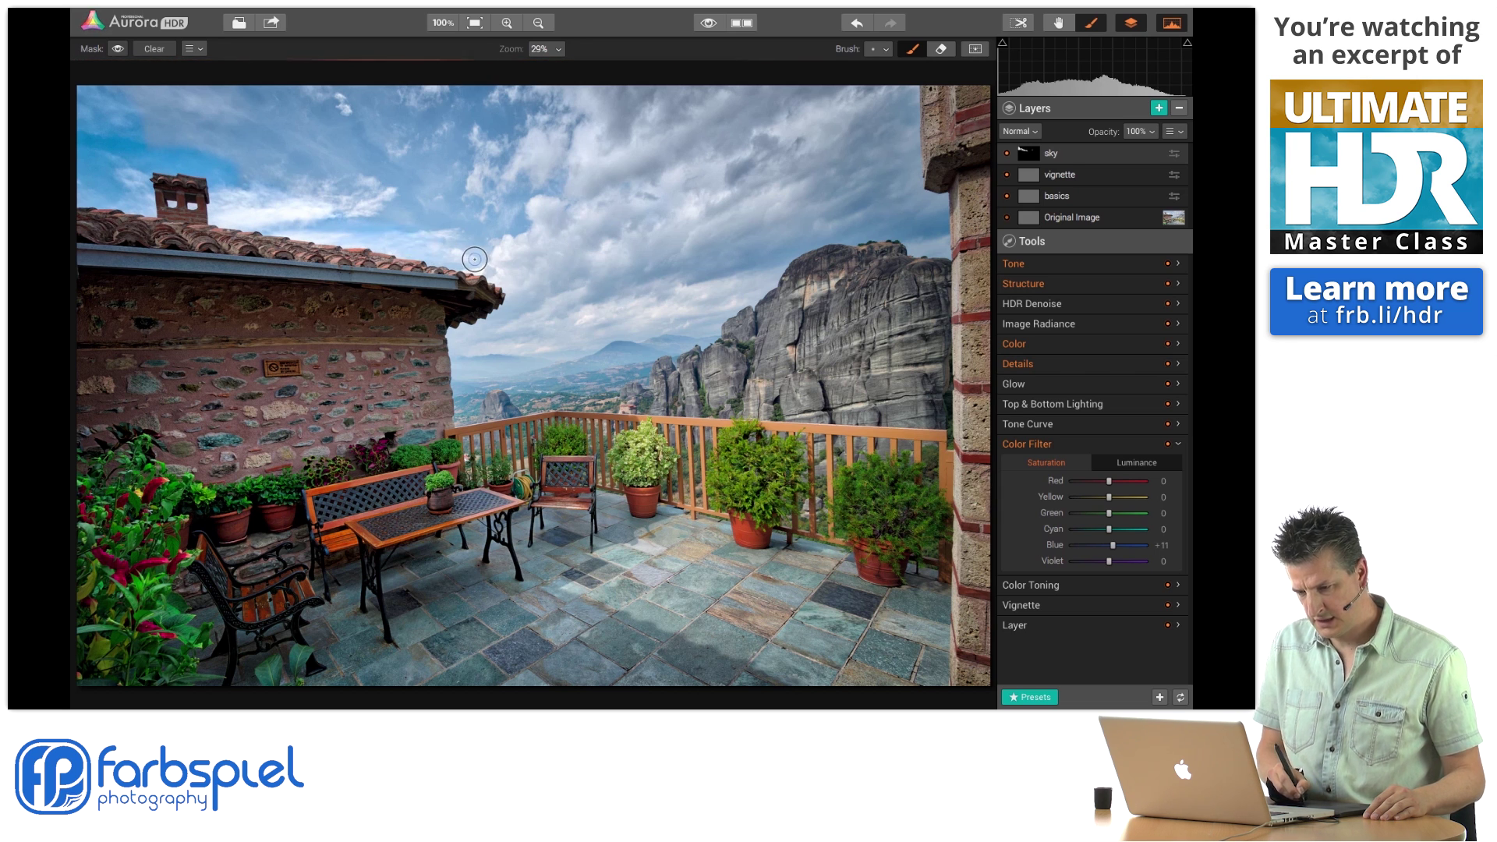
left_click_drag(510, 315, 485, 336)
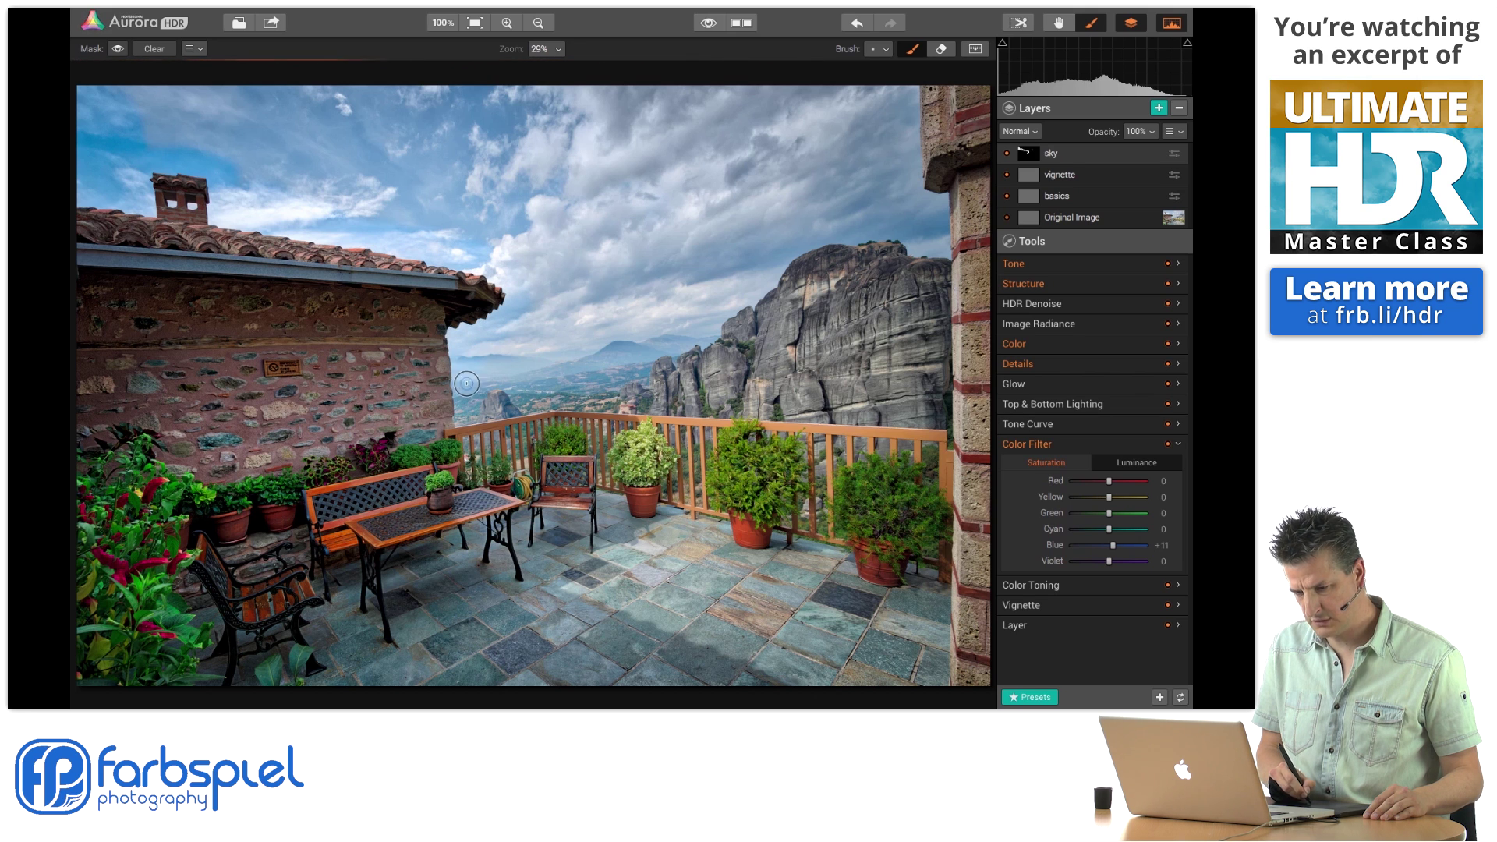
left_click(940, 50)
left_click_drag(479, 414, 486, 403)
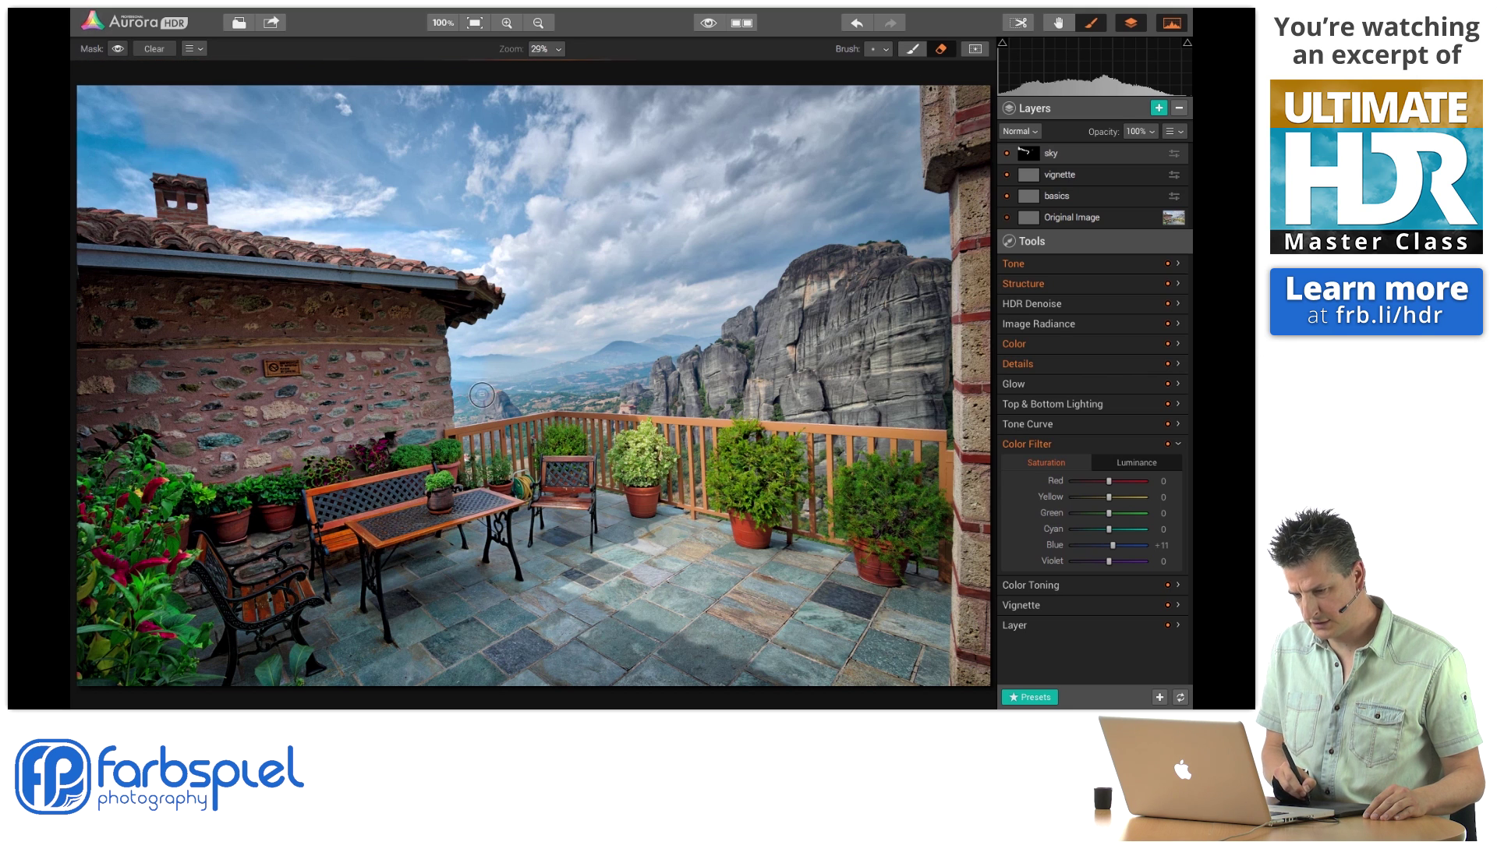
left_click(913, 49)
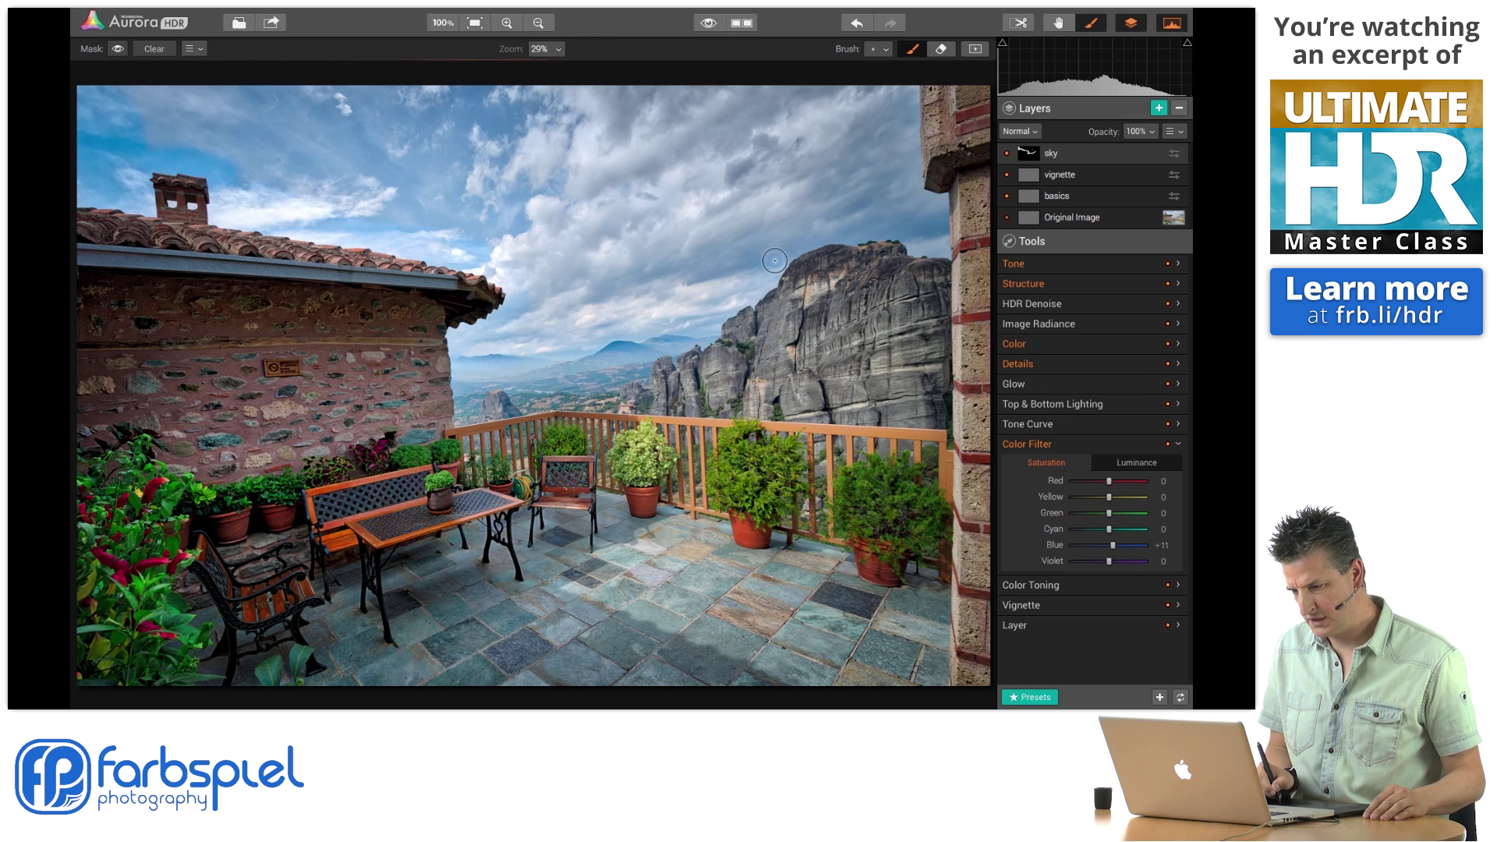
Paint the mask over the sky above the cliff and top-right, erasing it from the mountains.
mouse_move(858, 230)
left_mouse_down()
mouse_move(920, 246)
mouse_move(937, 209)
left_mouse_up()
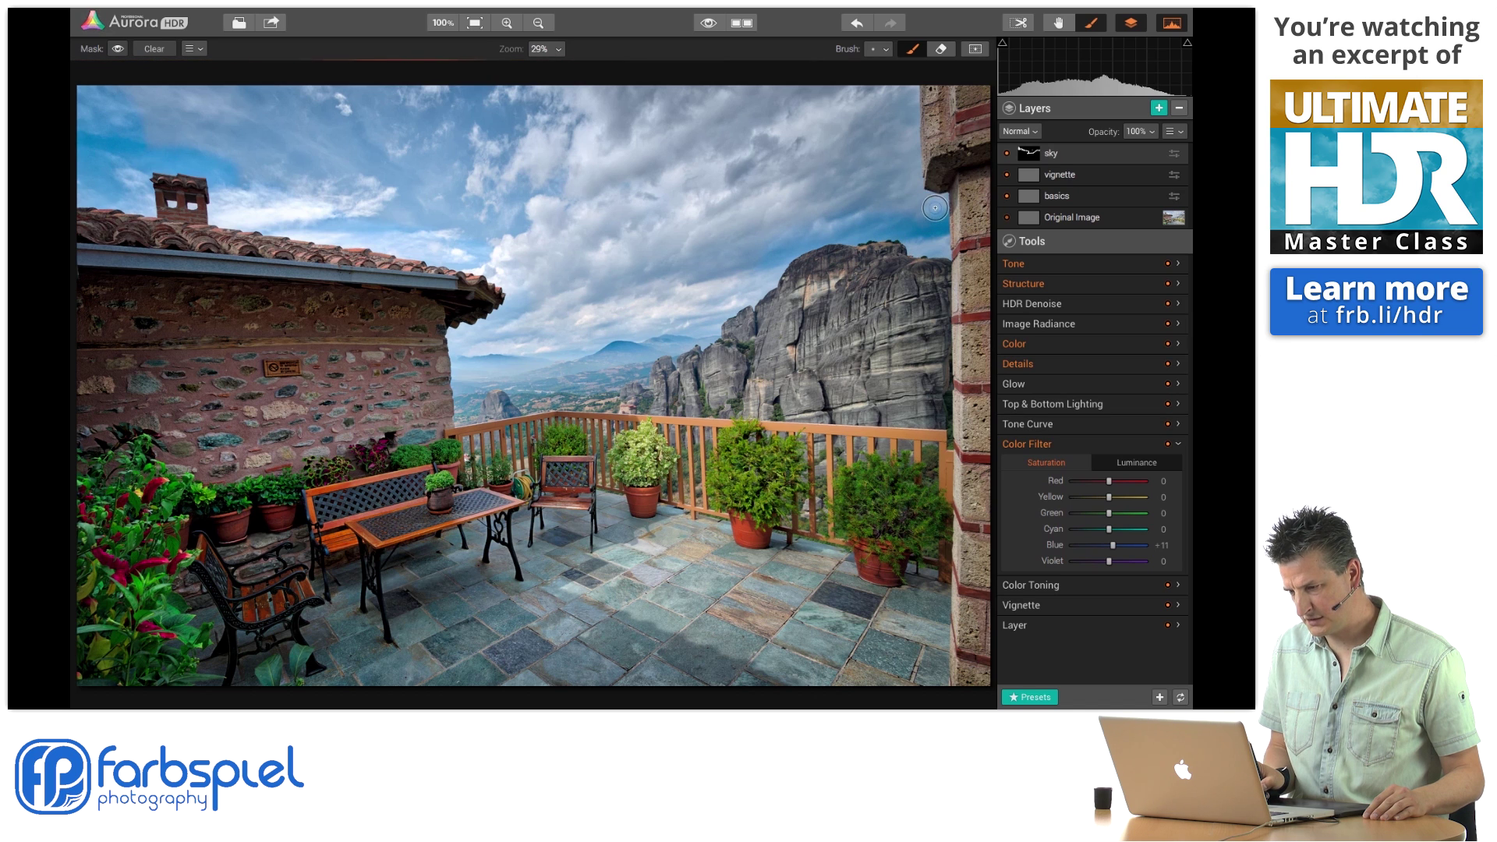
mouse_move(904, 131)
left_mouse_down()
mouse_move(907, 89)
mouse_move(905, 127)
left_mouse_up()
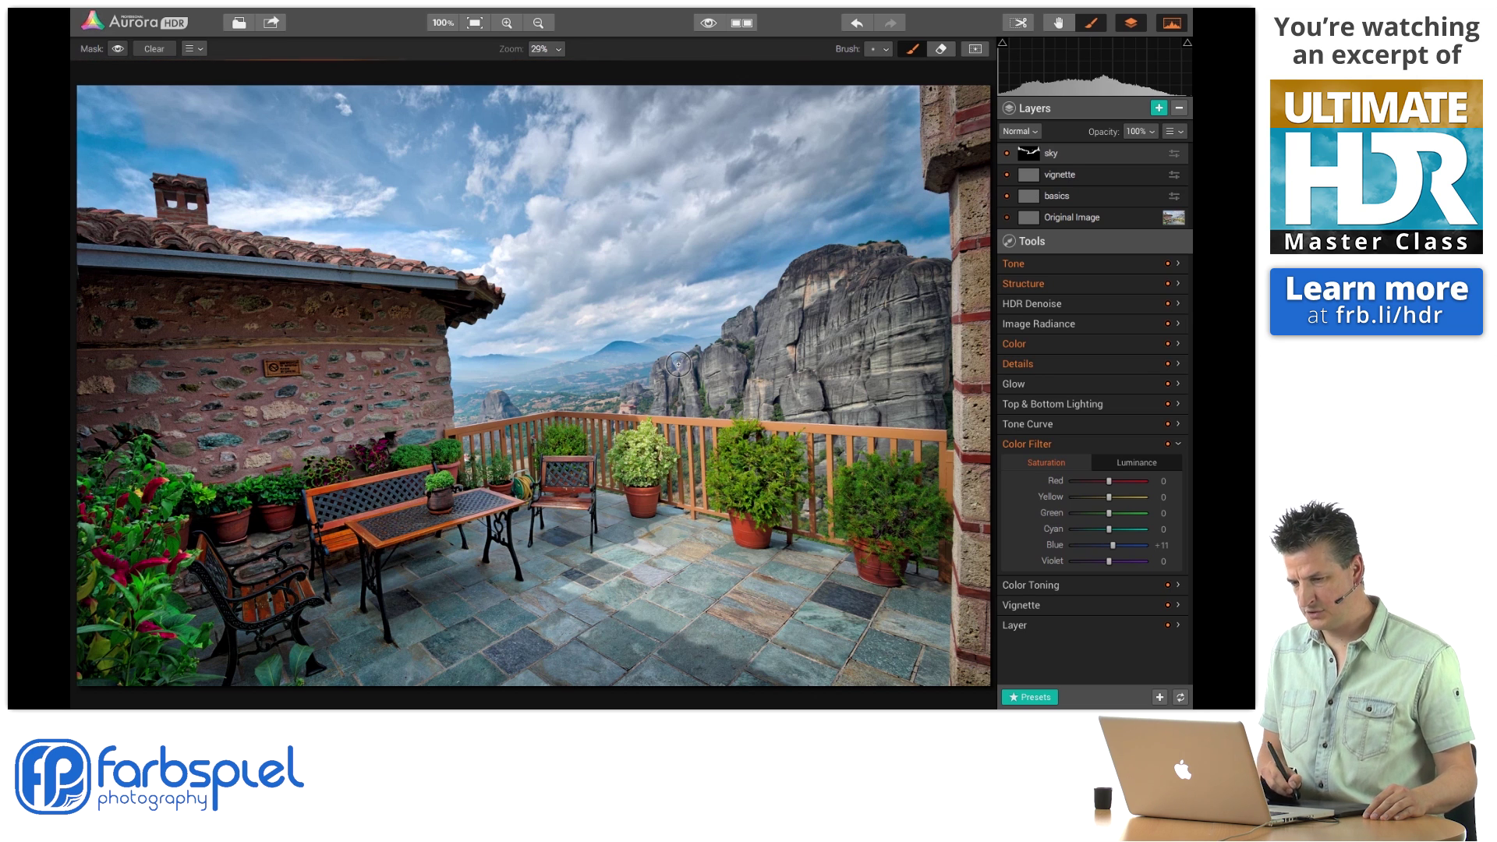
left_click(942, 49)
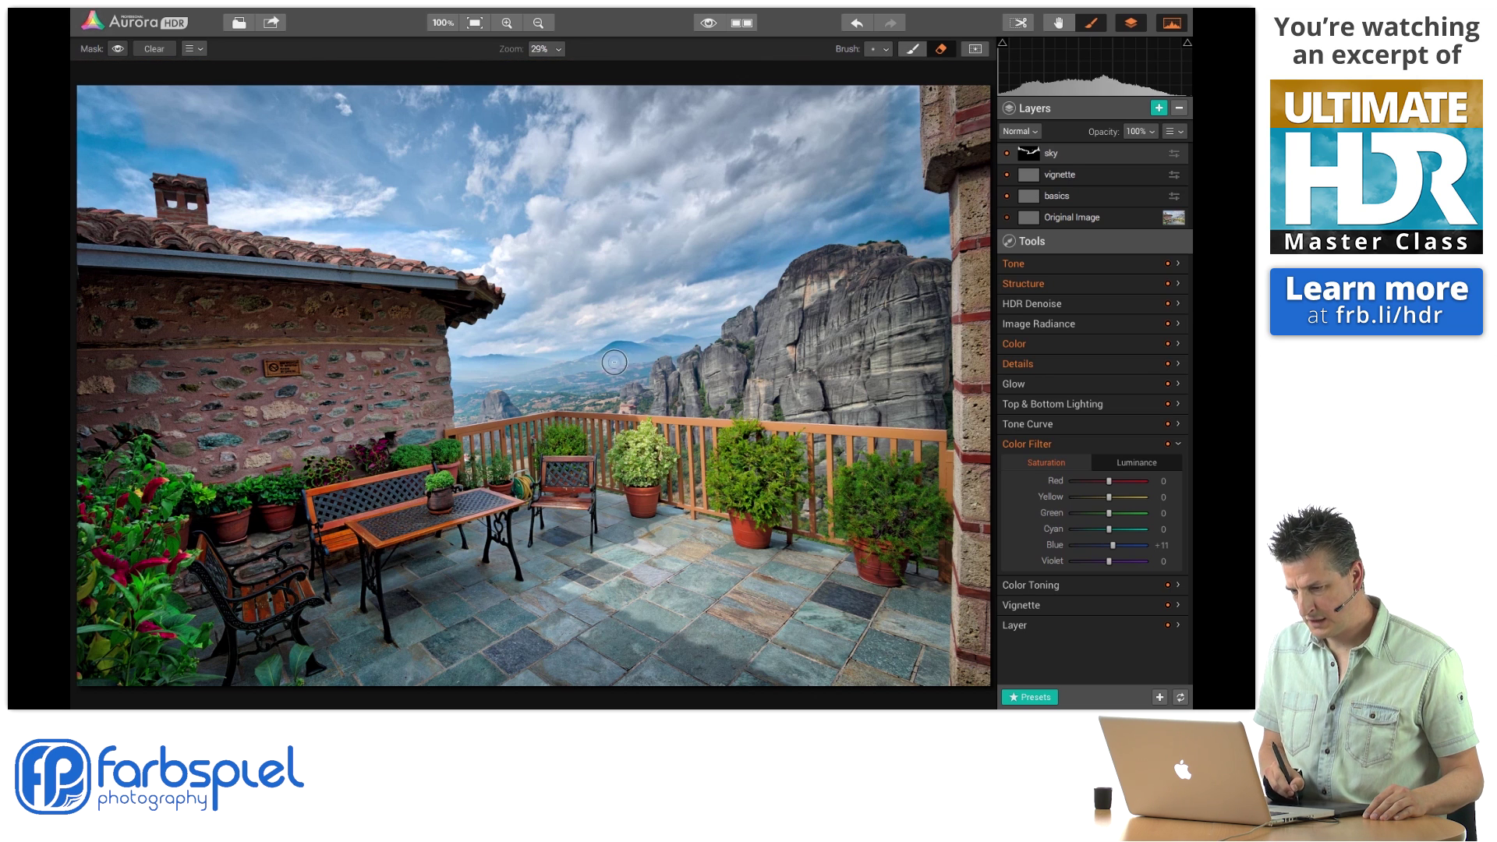
left_click_drag(614, 363, 615, 357)
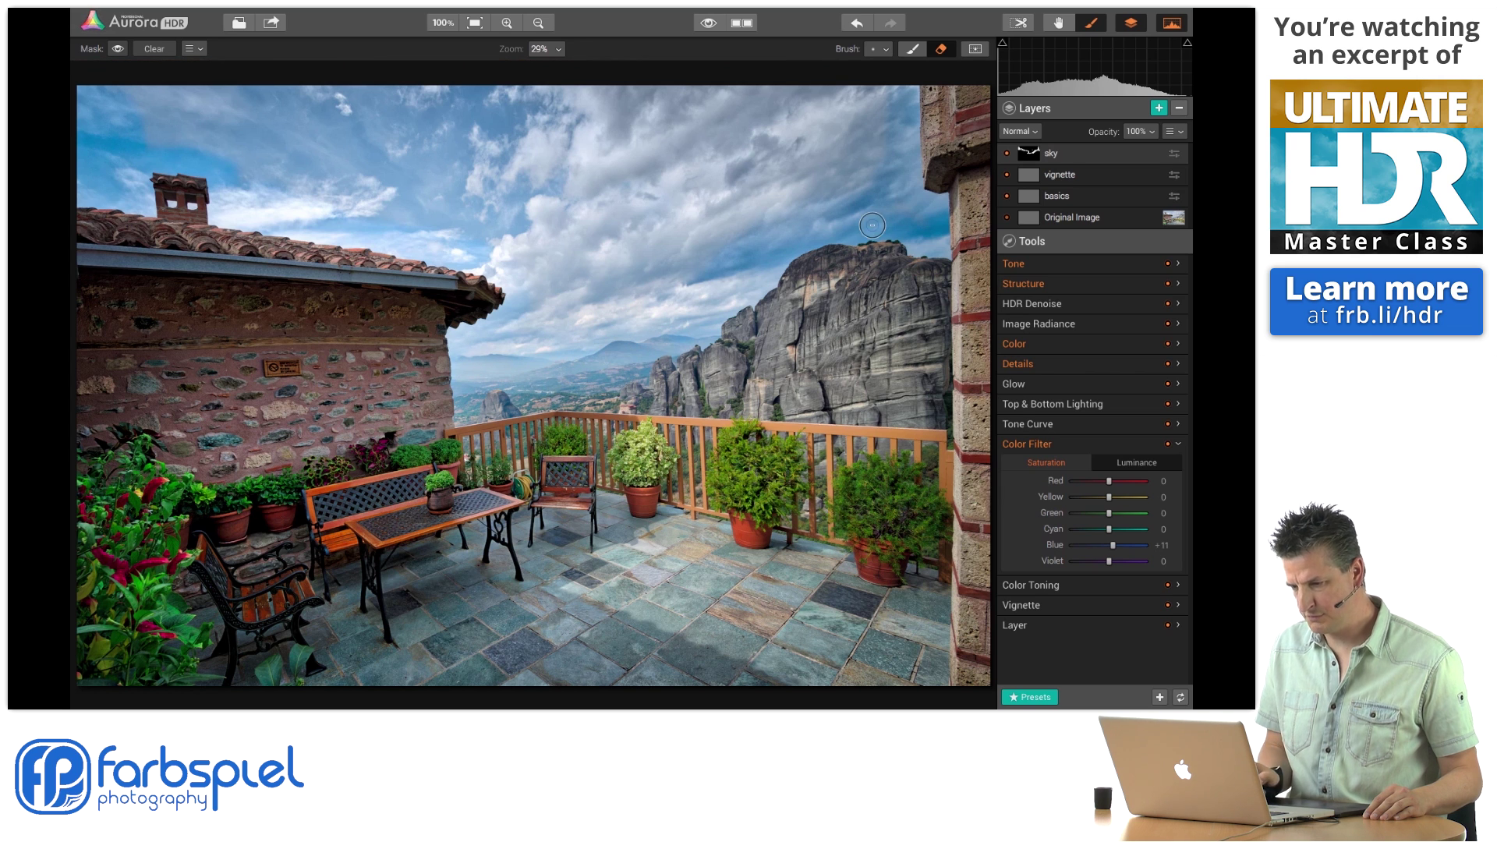
left_click(912, 50)
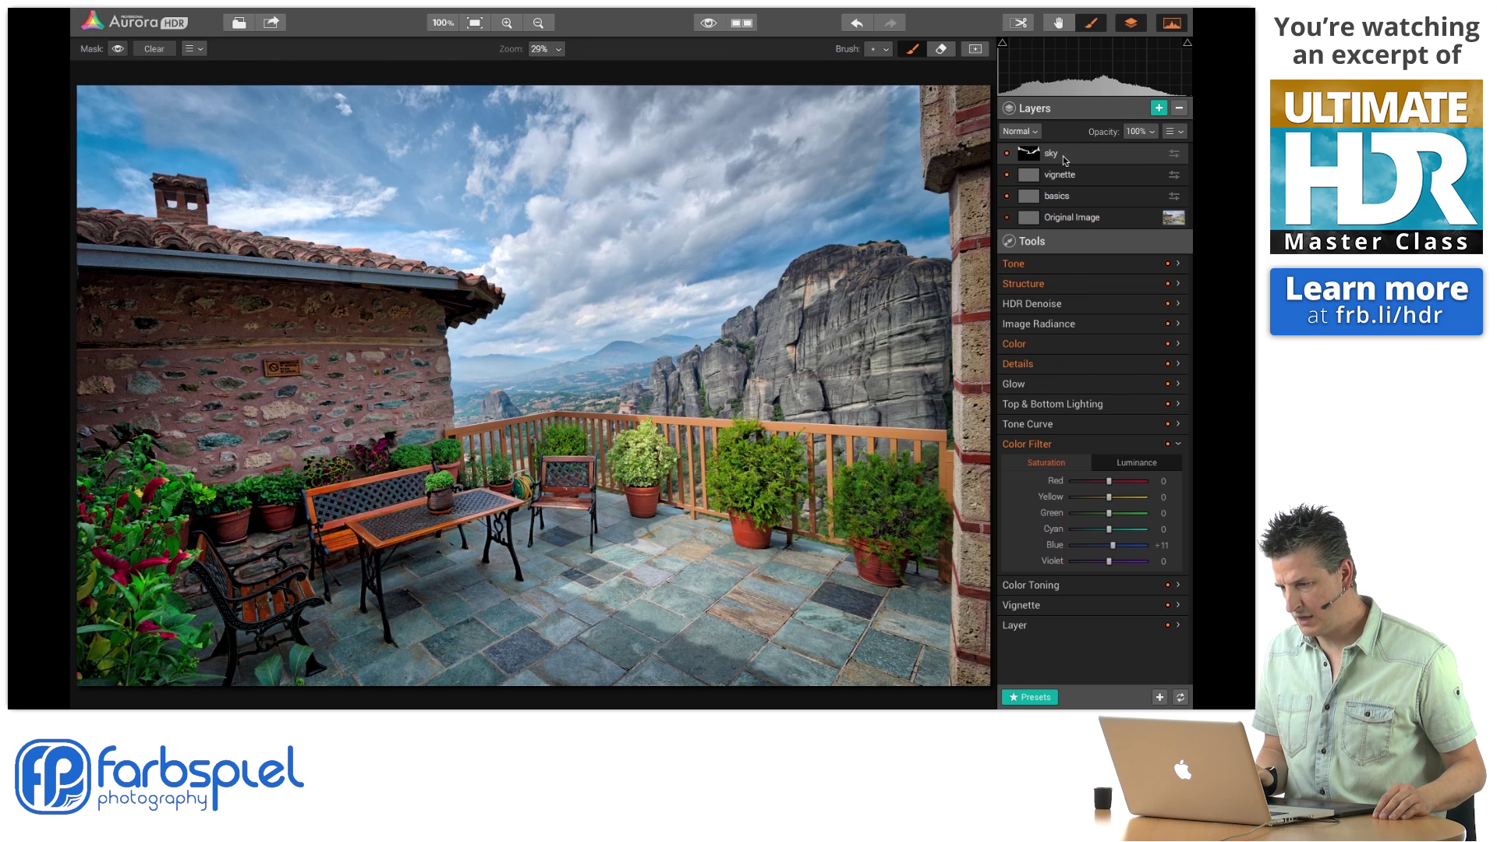
Show the sky mask as a red overlay and paint the top-left and upper sky.
right_click(1064, 156)
left_click(1006, 208)
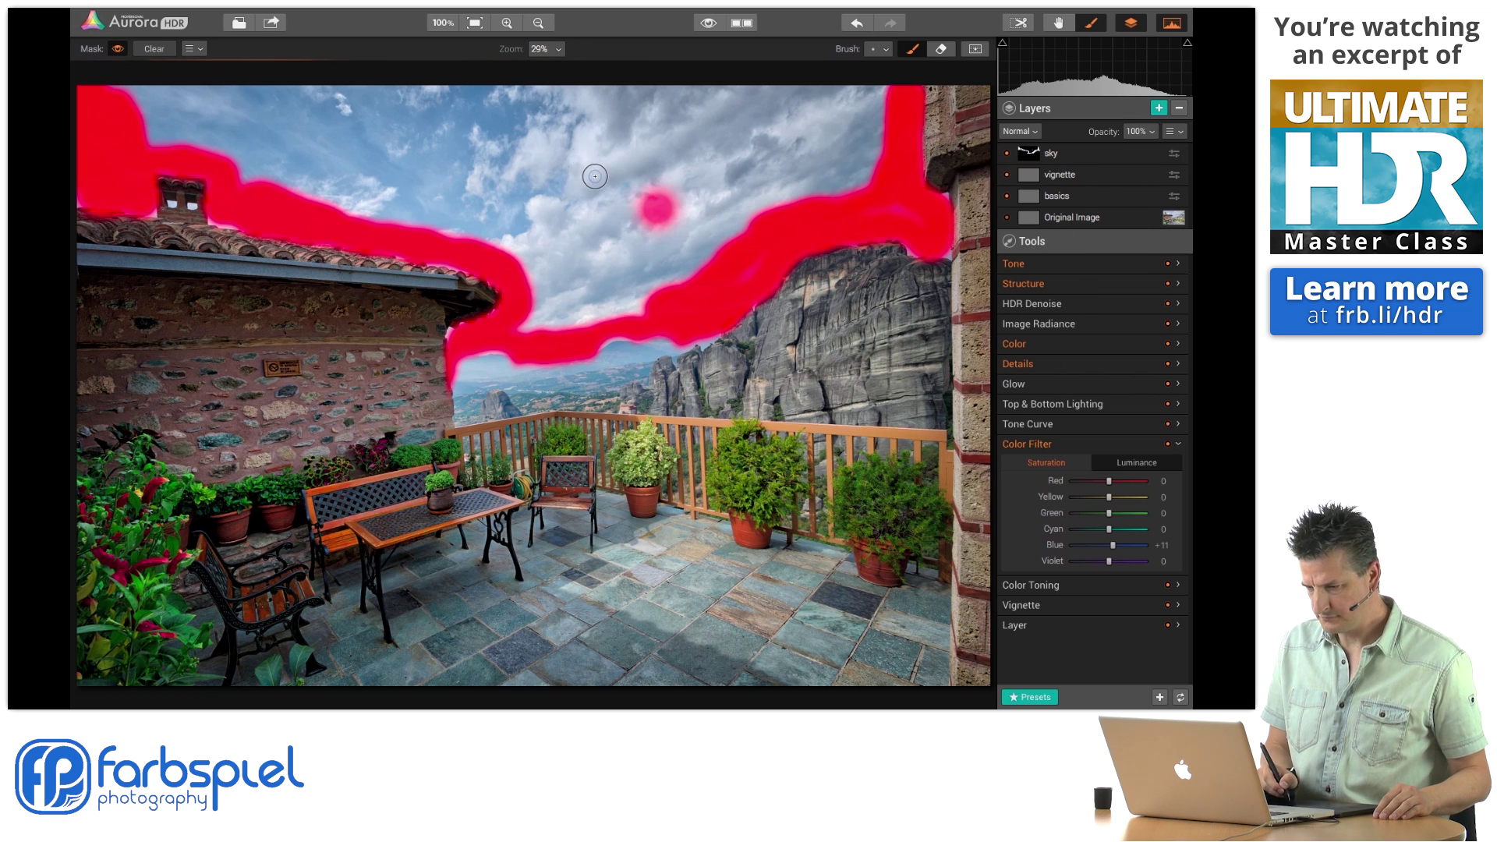
mouse_move(209, 141)
left_mouse_down()
mouse_move(148, 134)
mouse_move(156, 100)
mouse_move(101, 163)
left_mouse_up()
mouse_move(234, 85)
left_mouse_down()
mouse_move(270, 110)
mouse_move(234, 117)
mouse_move(248, 138)
mouse_move(213, 120)
mouse_move(253, 183)
left_mouse_up()
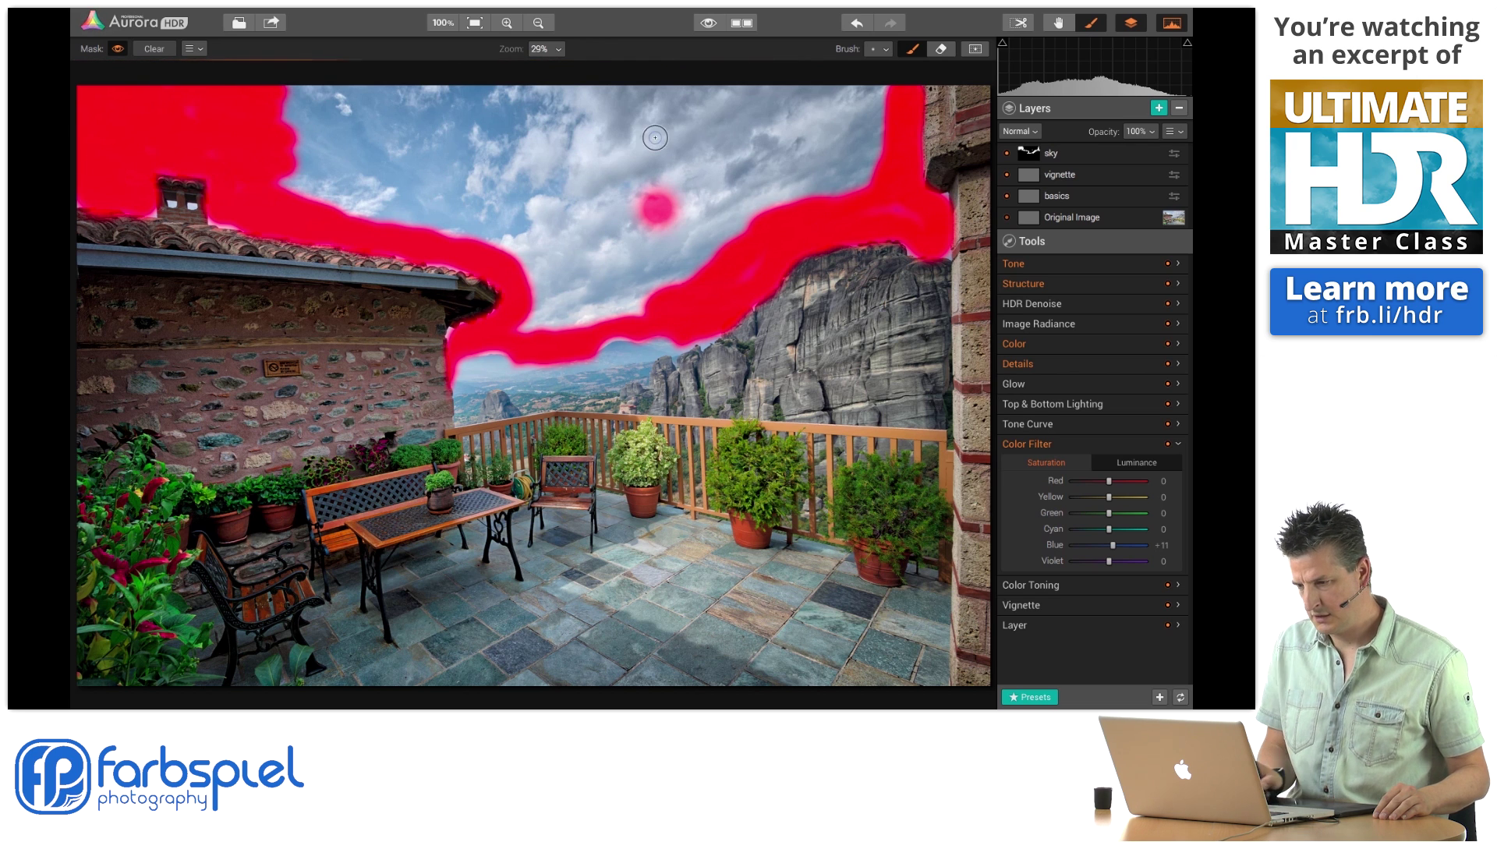
Enlarge the brush to size 57 and fill the central and remaining upper sky.
left_click(881, 49)
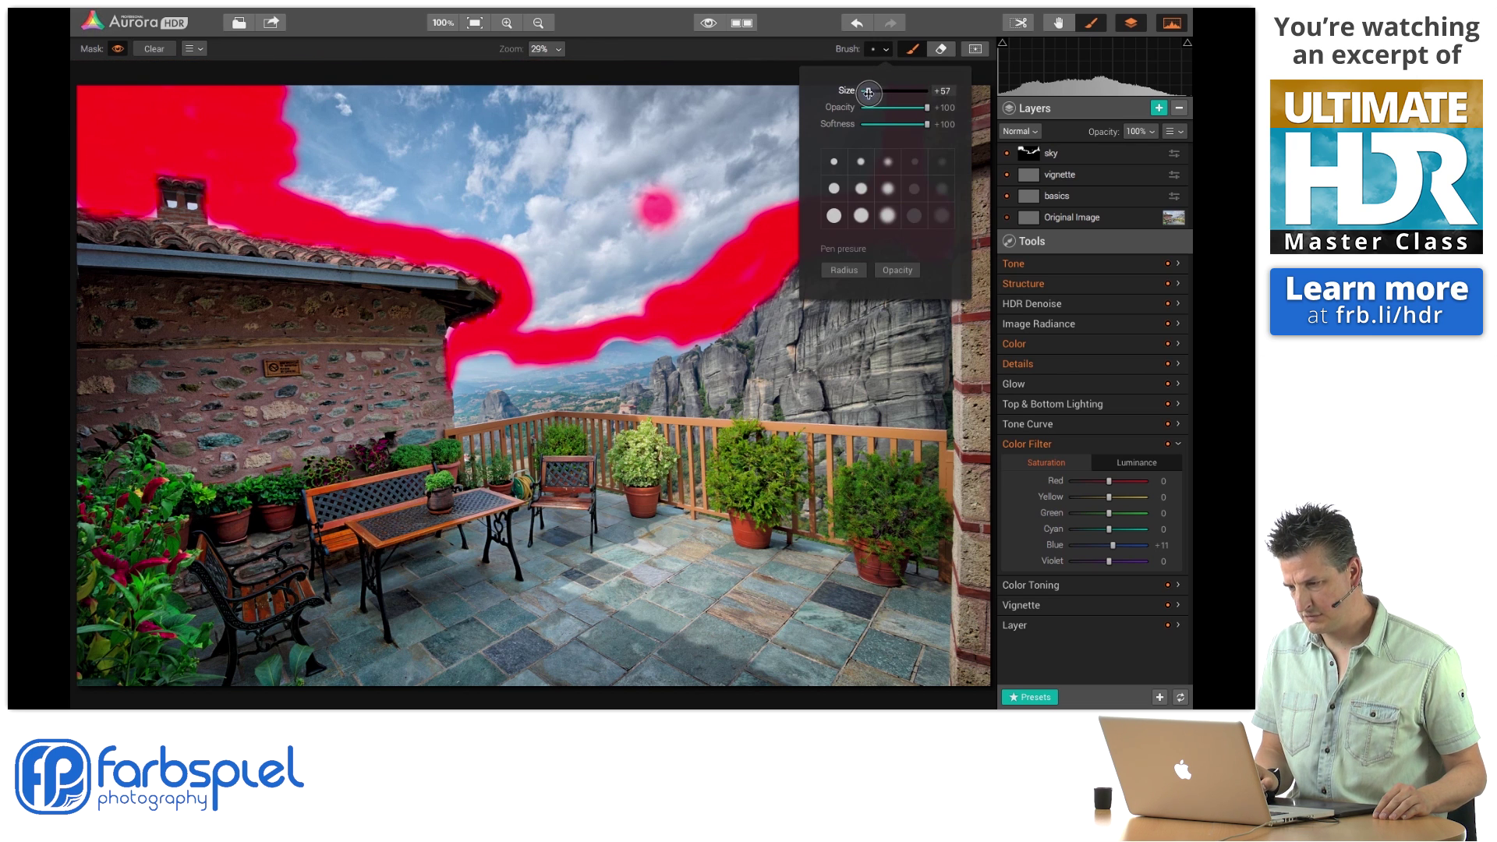
mouse_move(328, 157)
left_mouse_down()
mouse_move(302, 183)
mouse_move(508, 229)
mouse_move(356, 160)
mouse_move(398, 175)
mouse_move(312, 124)
mouse_move(316, 107)
mouse_move(263, 94)
mouse_move(204, 113)
mouse_move(778, 85)
mouse_move(766, 95)
mouse_move(895, 95)
mouse_move(856, 178)
mouse_move(786, 196)
mouse_move(833, 158)
mouse_move(731, 264)
mouse_move(774, 185)
mouse_move(846, 108)
left_mouse_up()
mouse_move(788, 154)
left_mouse_down()
mouse_move(764, 120)
mouse_move(697, 139)
mouse_move(597, 110)
mouse_move(363, 146)
mouse_move(352, 203)
mouse_move(519, 214)
mouse_move(548, 238)
mouse_move(530, 258)
mouse_move(540, 312)
mouse_move(659, 294)
mouse_move(714, 226)
mouse_move(661, 248)
mouse_move(662, 192)
mouse_move(626, 225)
mouse_move(600, 183)
mouse_move(557, 224)
mouse_move(530, 195)
mouse_move(560, 287)
mouse_move(634, 268)
left_mouse_up()
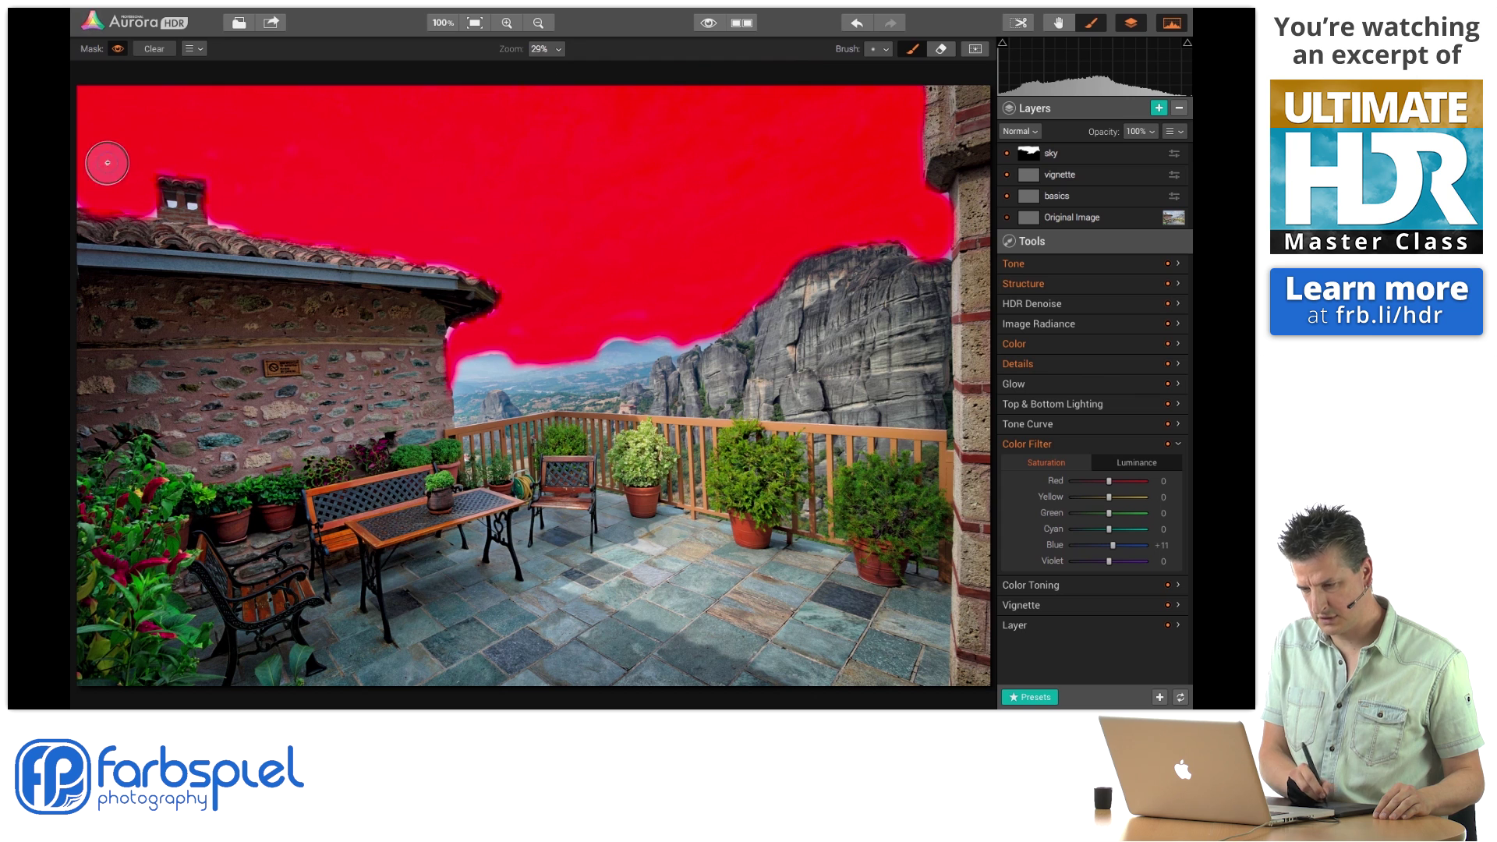
Brush along the mask edge from the chimney to the roof so it fits snugly.
left_click(940, 50)
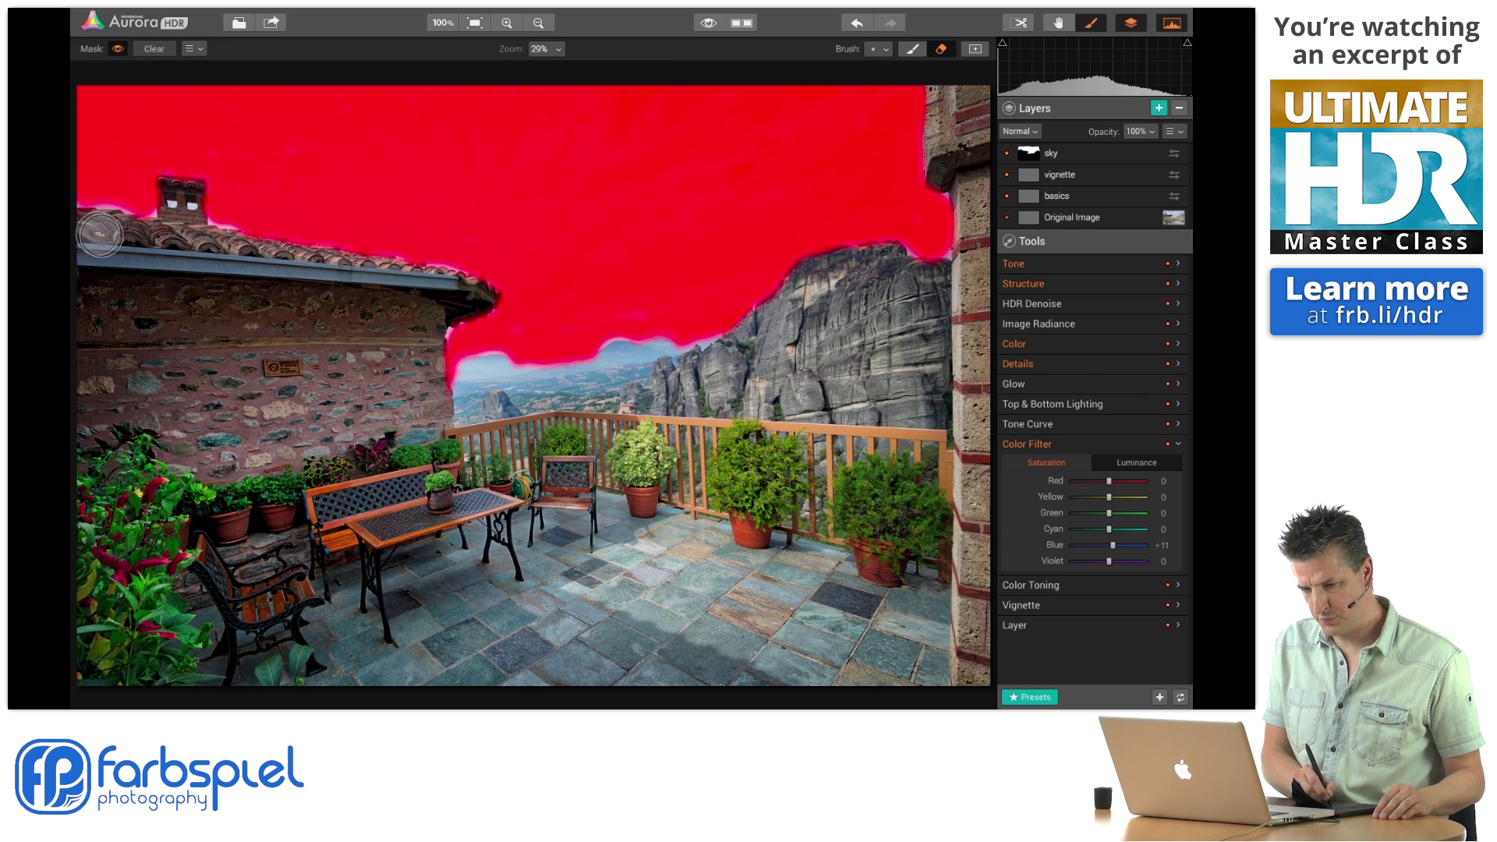
left_click(913, 49)
mouse_move(113, 185)
left_mouse_down()
mouse_move(90, 182)
mouse_move(174, 183)
mouse_move(308, 242)
mouse_move(436, 267)
left_mouse_up()
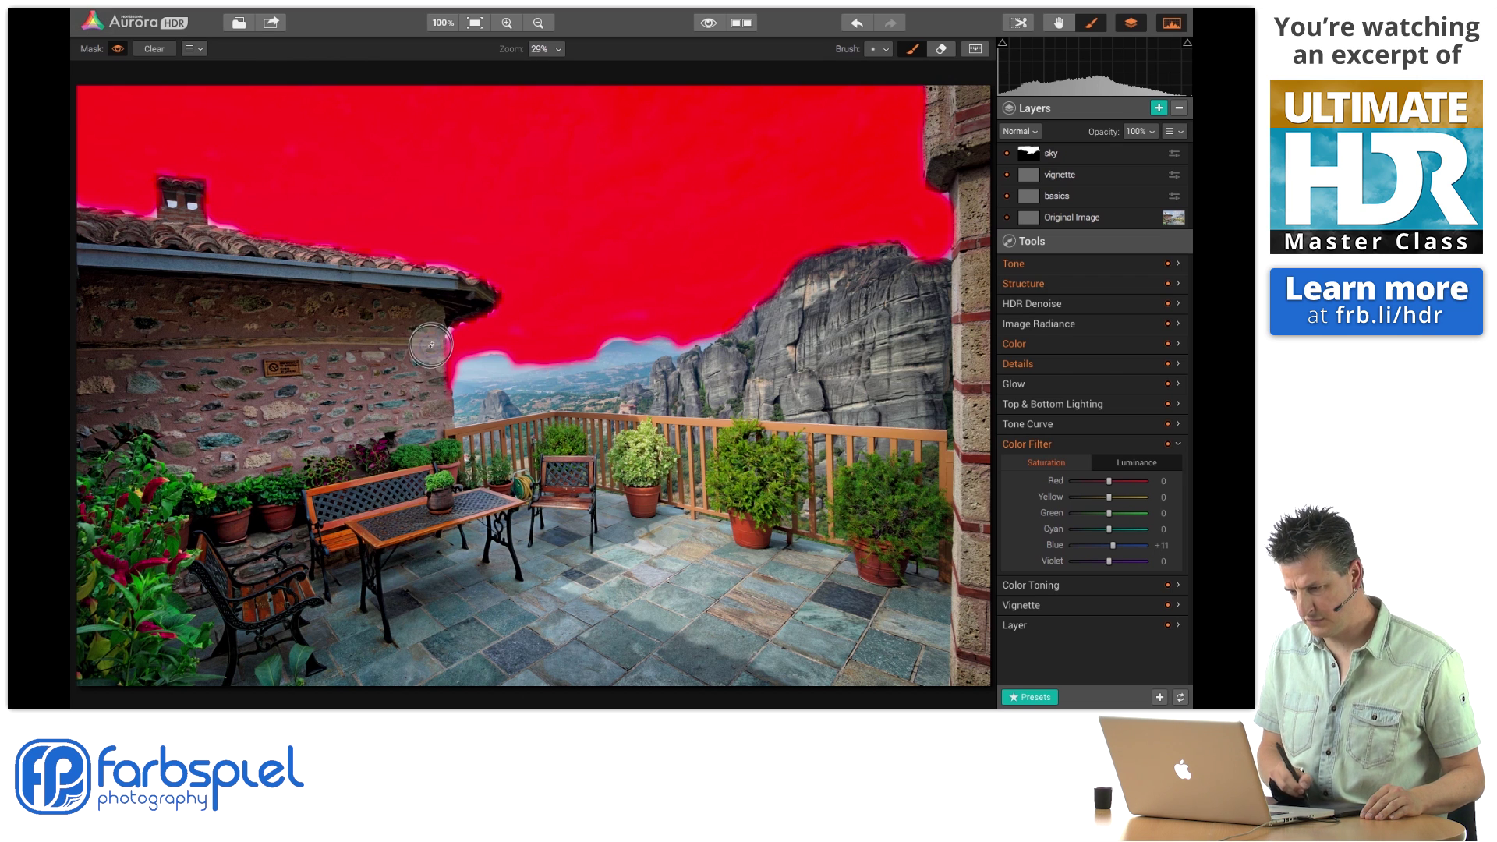
left_click(941, 48)
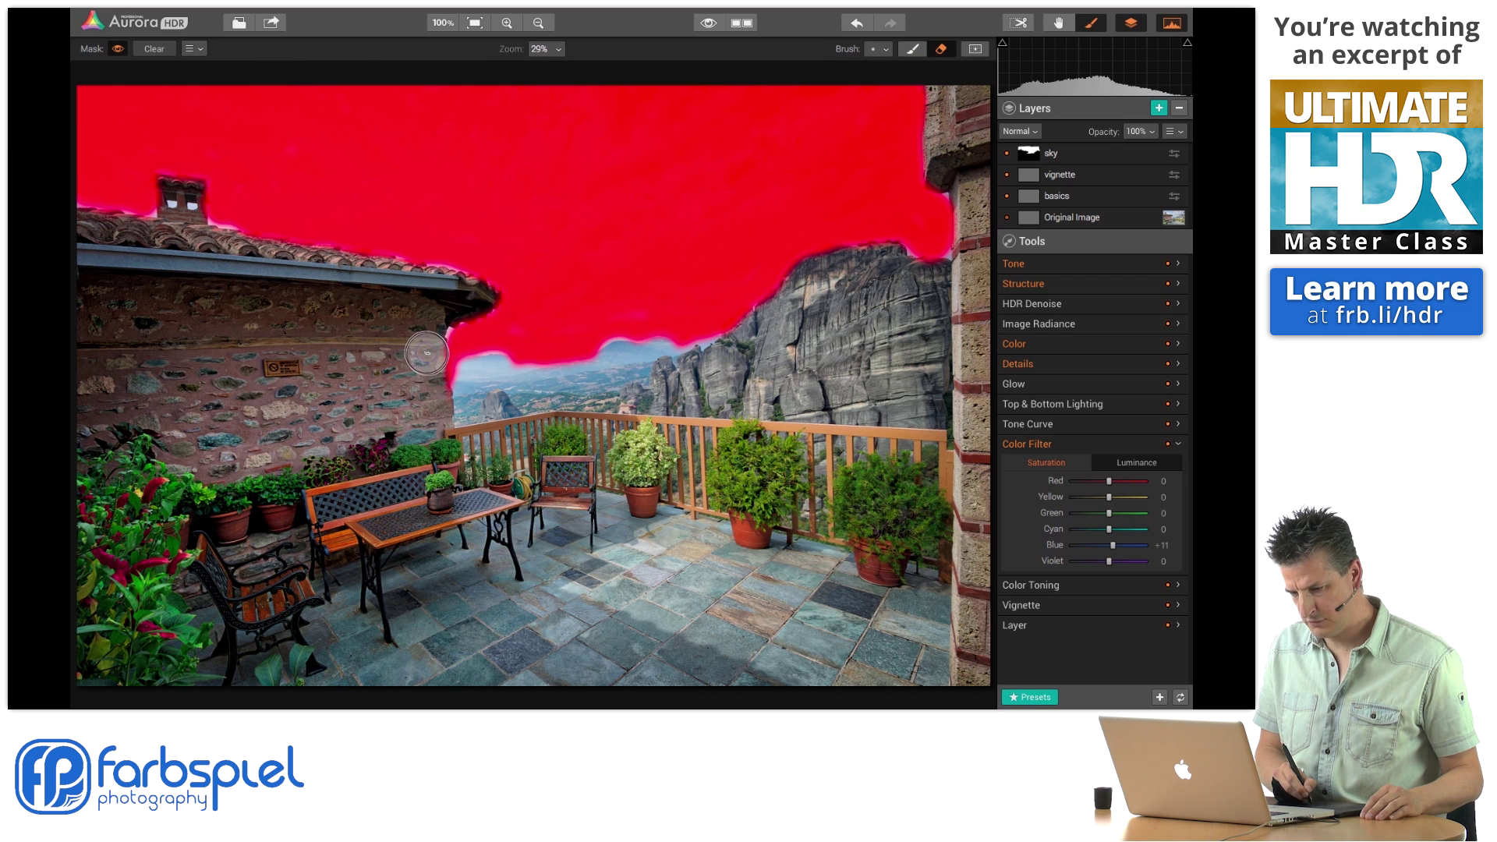
left_click(911, 51)
Hide the red mask overlay and toggle the sky layer on and off to compare.
right_click(1079, 156)
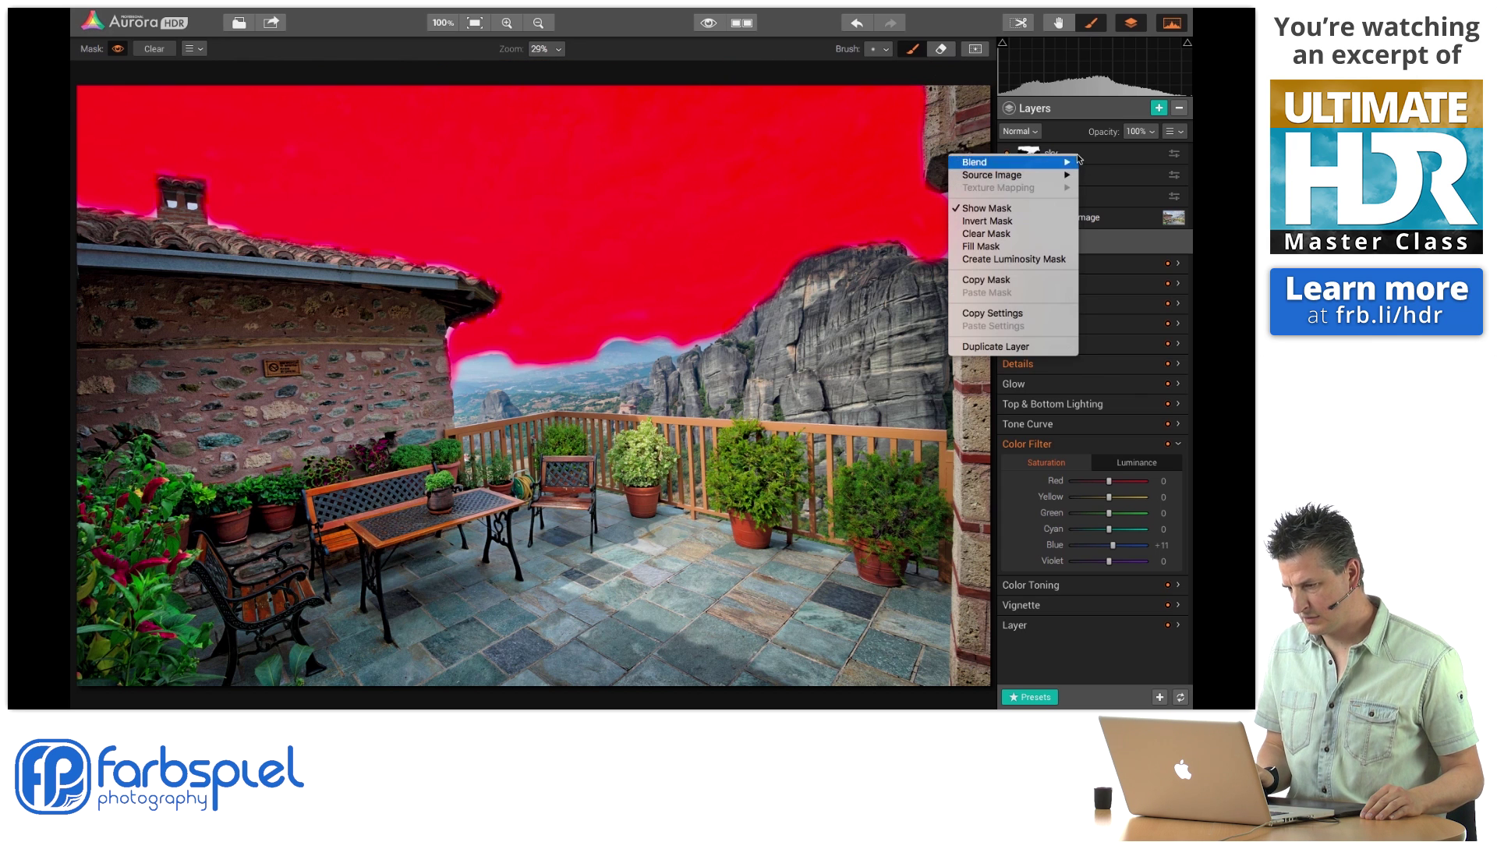
left_click(1033, 211)
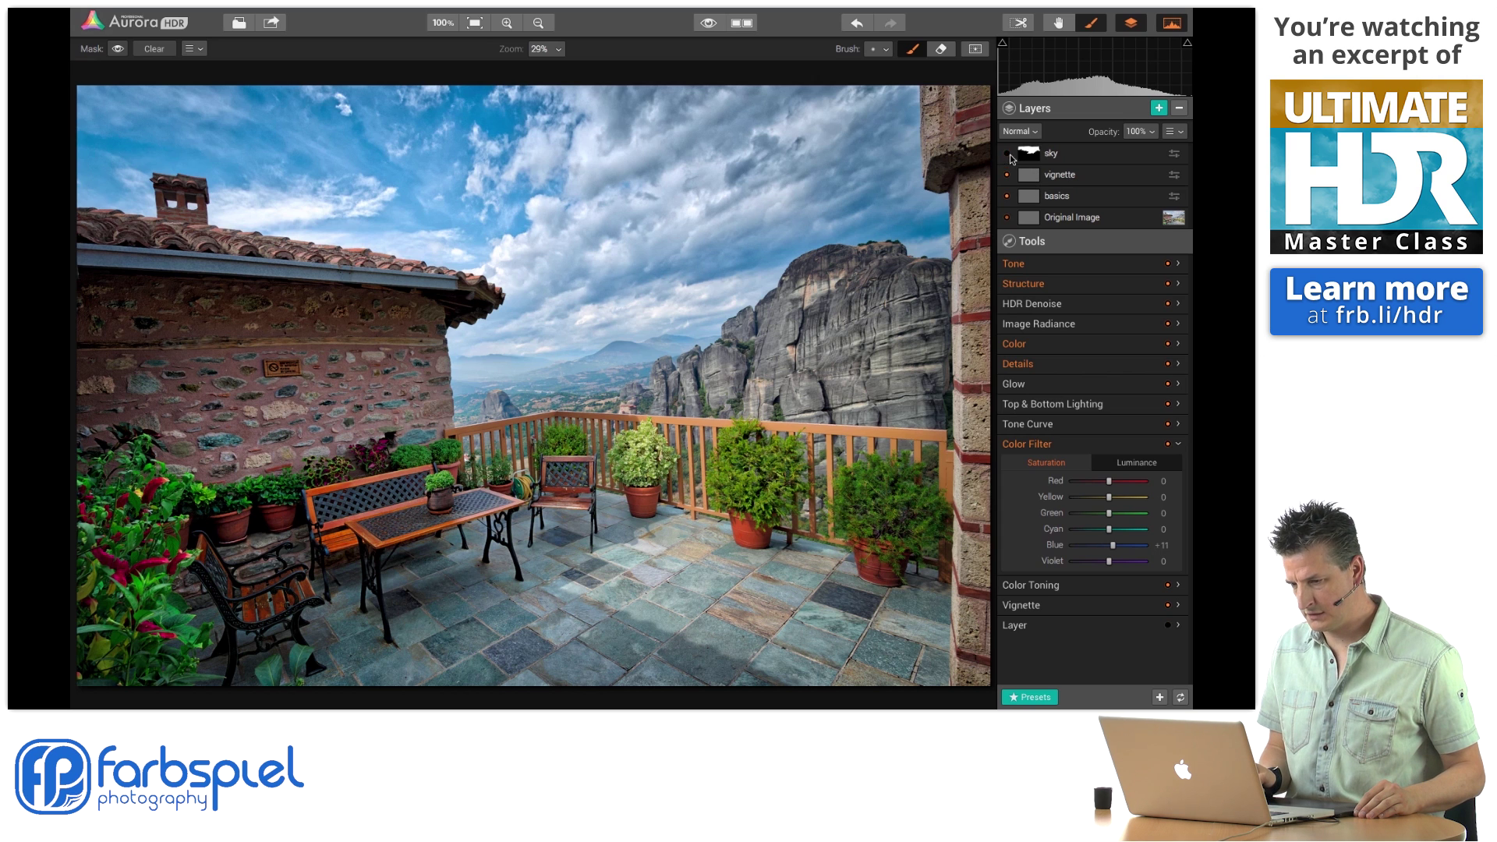
left_click(1007, 154)
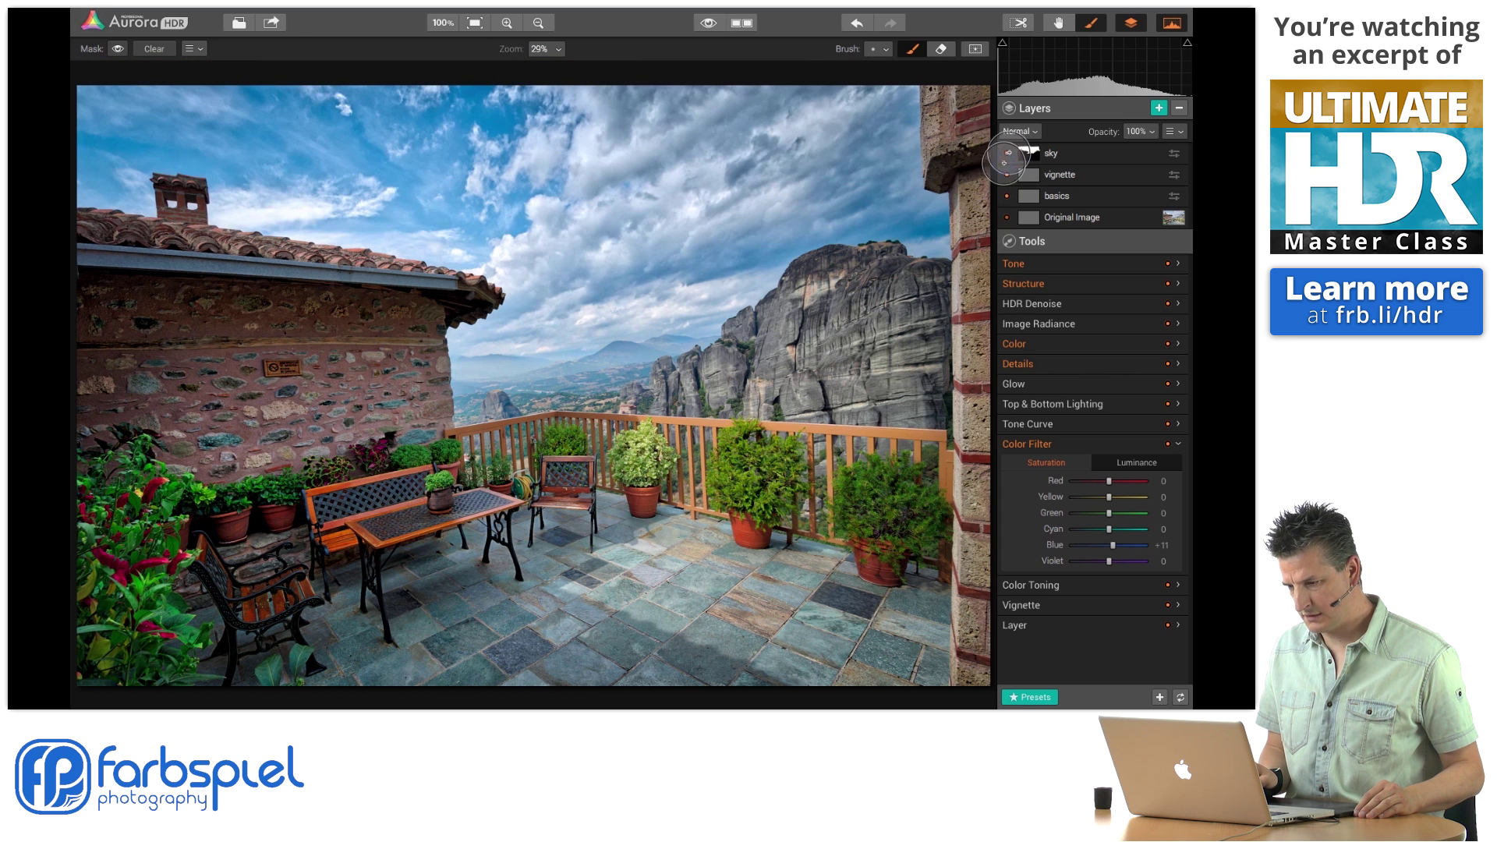
left_click(1010, 152)
left_click(1007, 154)
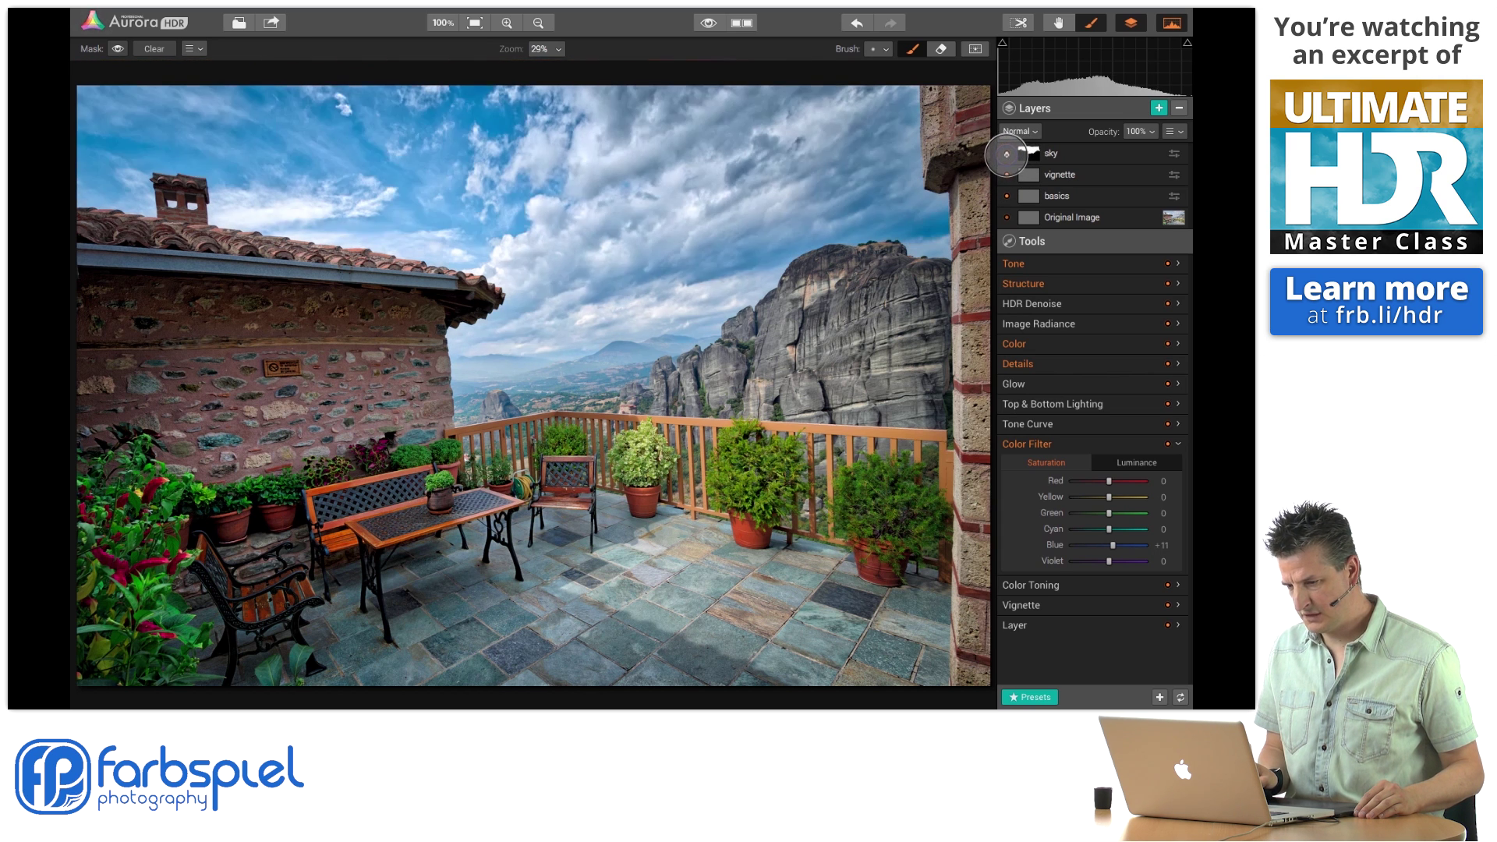
left_click(1007, 154)
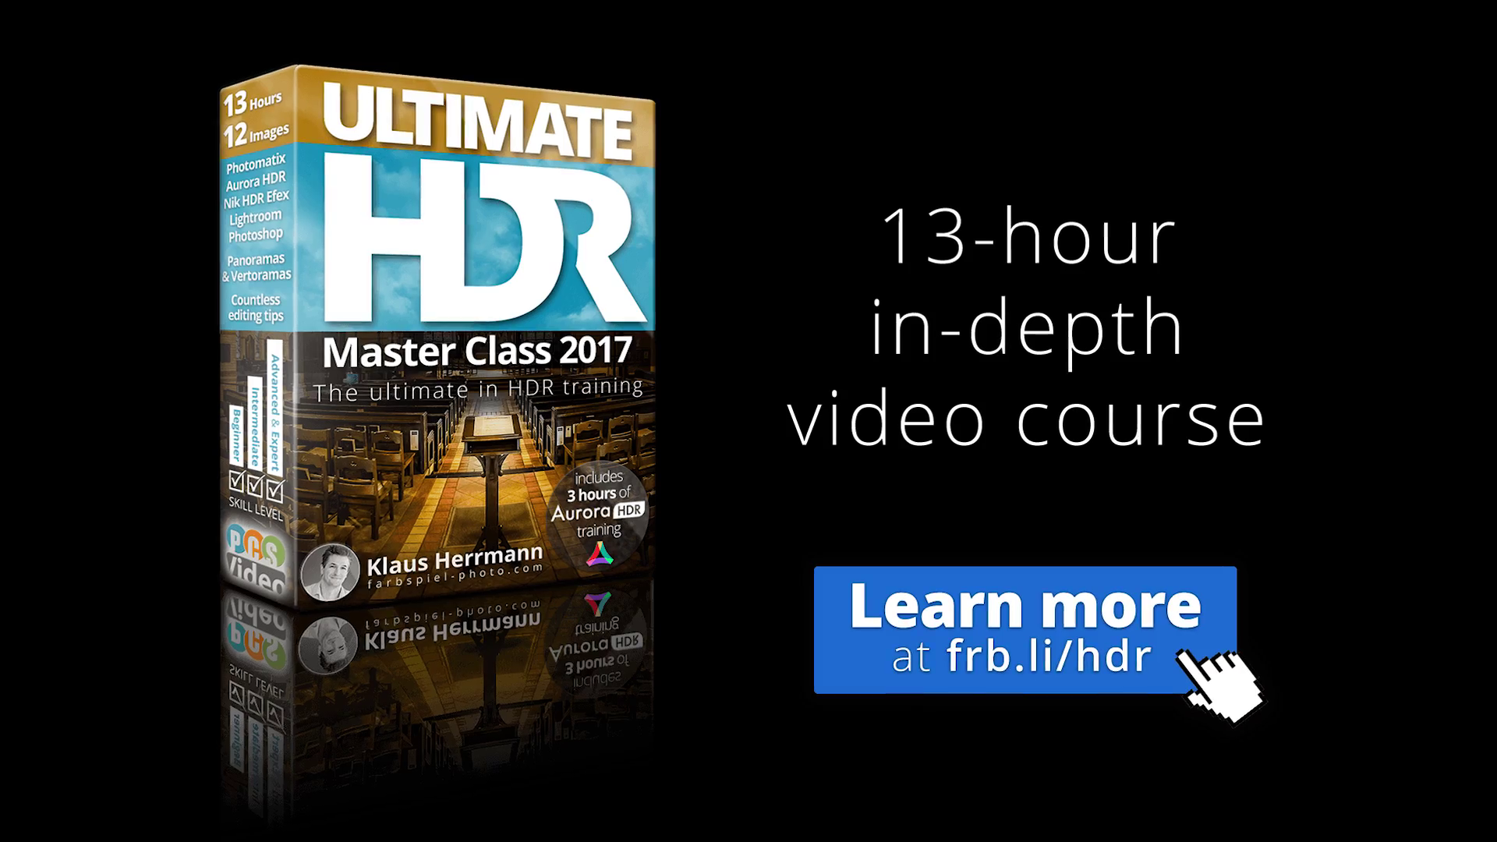